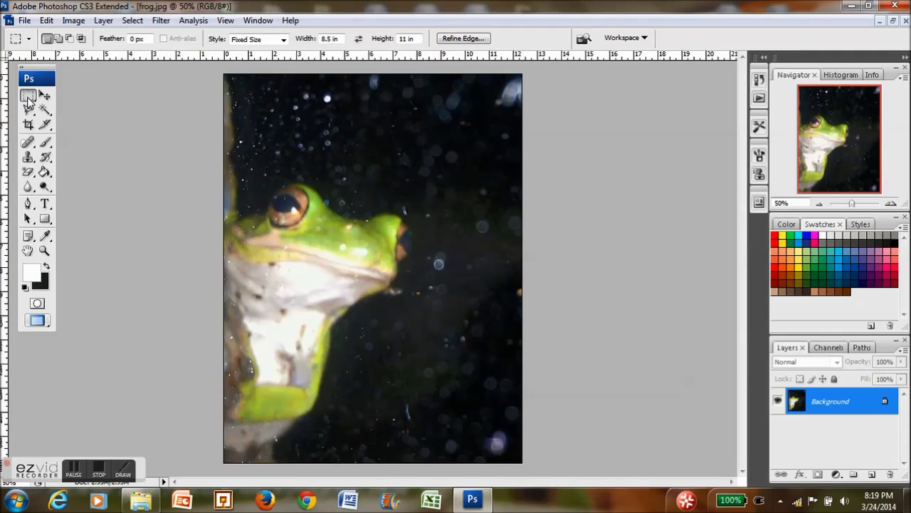
Step: Select the frog's head with an 8.5 by 11 in fixed-size rectangular marquee and copy the selection to a new layer
{"action": "left_click_drag", "start_coordinate": [480, 290], "coordinate": [330, 226]}
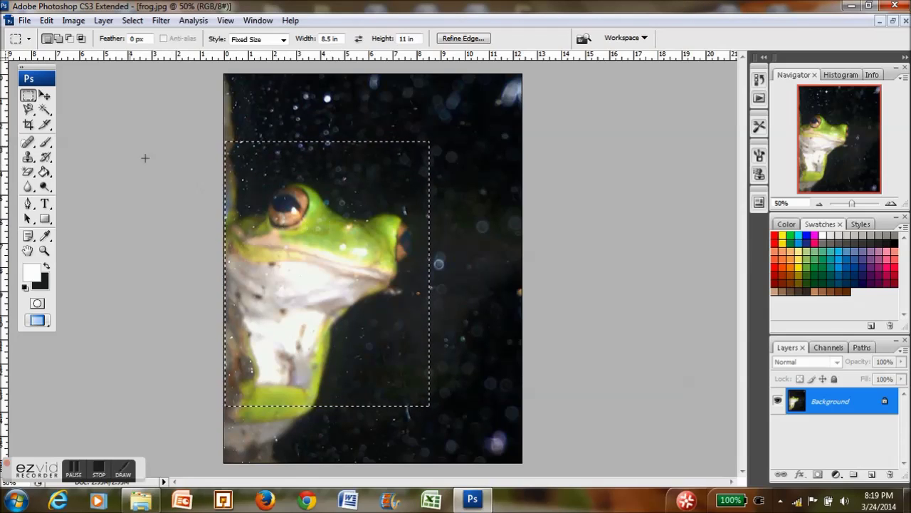
{"action": "left_click", "coordinate": [44, 97]}
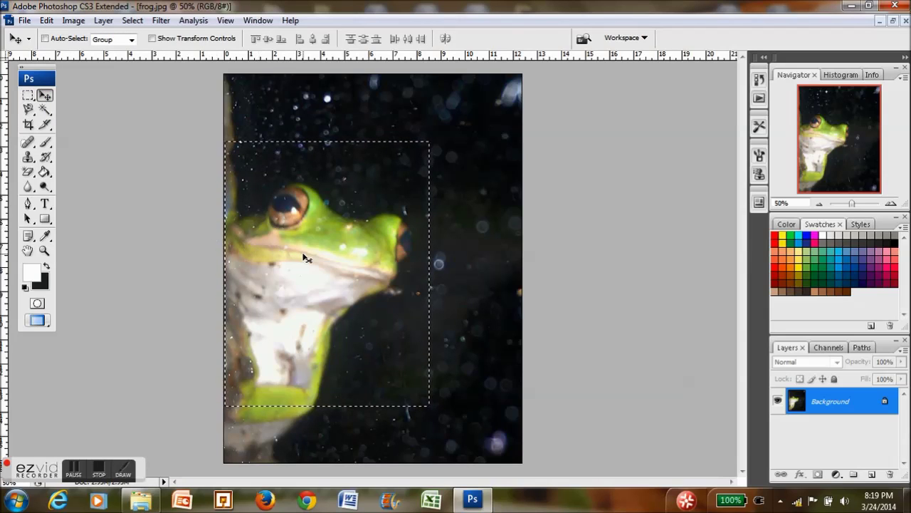
{"action": "mouse_move", "coordinate": [303, 254]}
{"action": "left_mouse_down"}
{"action": "mouse_move", "coordinate": [413, 213]}
{"action": "mouse_move", "coordinate": [317, 255]}
{"action": "mouse_move", "coordinate": [393, 270]}
{"action": "mouse_move", "coordinate": [303, 251]}
{"action": "left_mouse_up"}
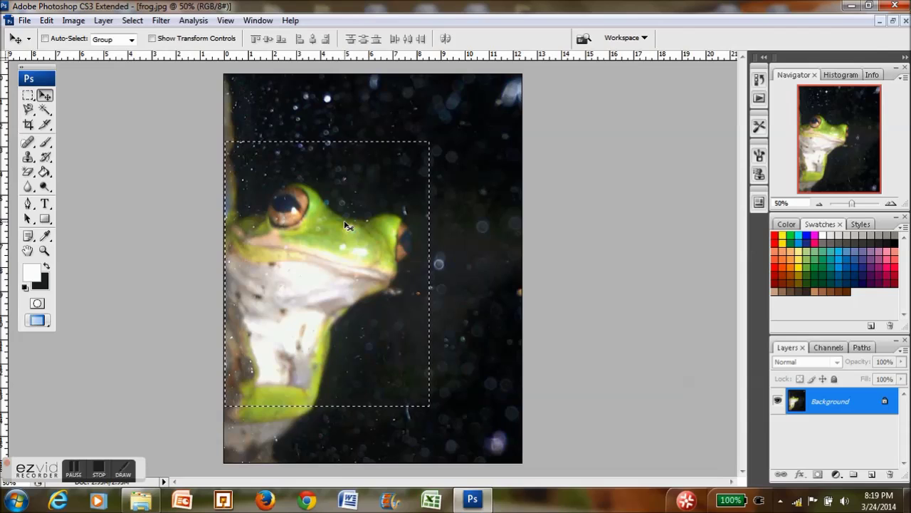
{"action": "key", "text": "ctrl+j"}
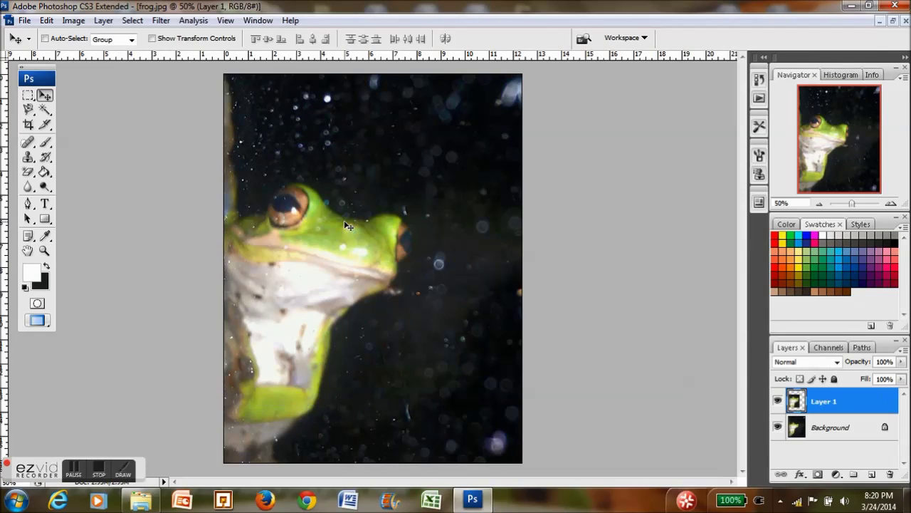
Step: Move the copied rectangle of the frog up and to the right, and undo the move
{"action": "left_click_drag", "start_coordinate": [313, 248], "coordinate": [360, 216]}
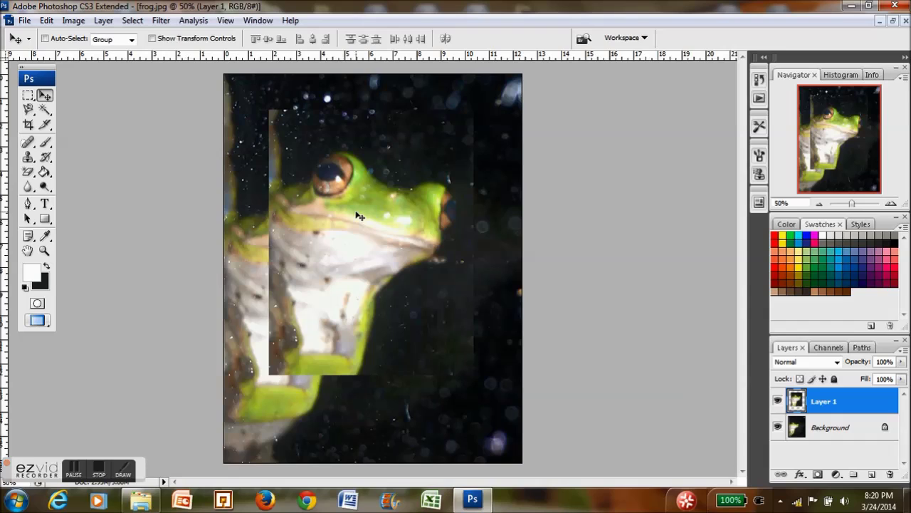
{"action": "key", "text": "ctrl+z"}
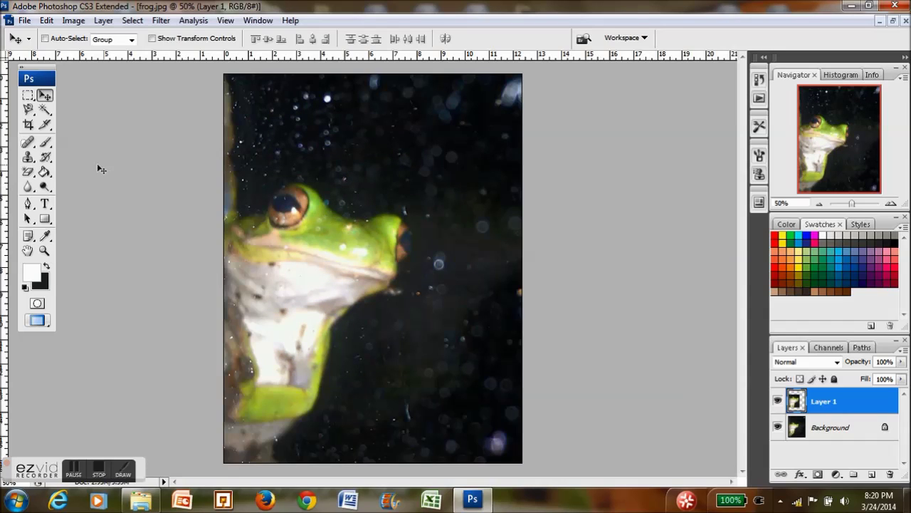
Step: Outline the frog's head with a loose freehand selection using the Lasso tool
{"action": "left_click", "coordinate": [28, 111]}
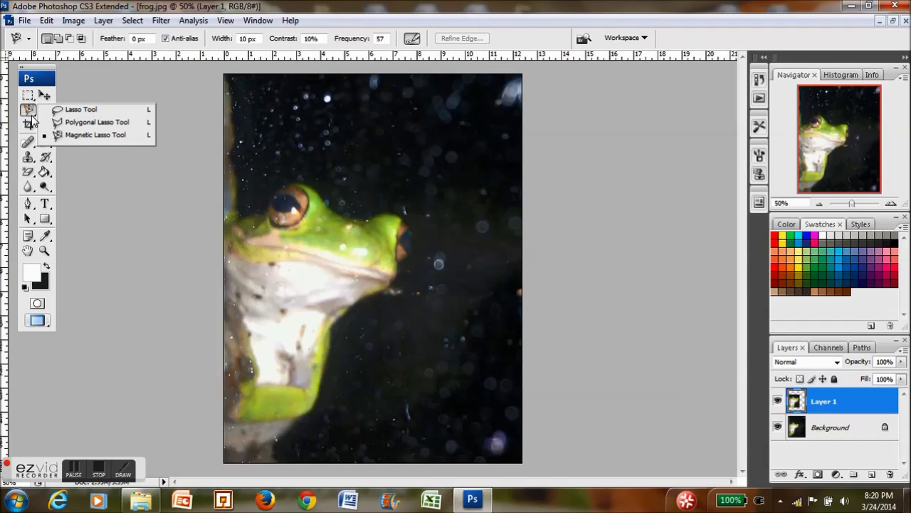
{"action": "left_click", "coordinate": [80, 109]}
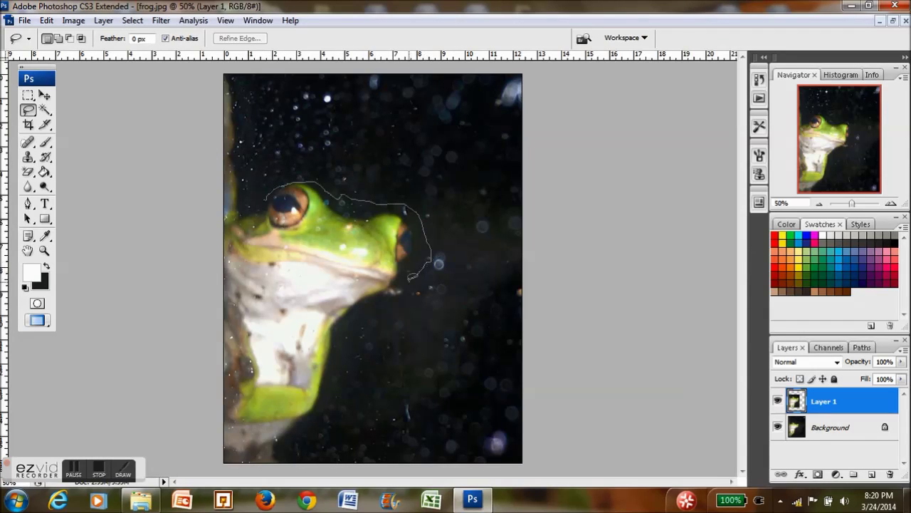
{"action": "mouse_move", "coordinate": [384, 313]}
{"action": "left_mouse_down"}
{"action": "mouse_move", "coordinate": [291, 341]}
{"action": "mouse_move", "coordinate": [231, 256]}
{"action": "mouse_move", "coordinate": [239, 232]}
{"action": "left_mouse_up"}
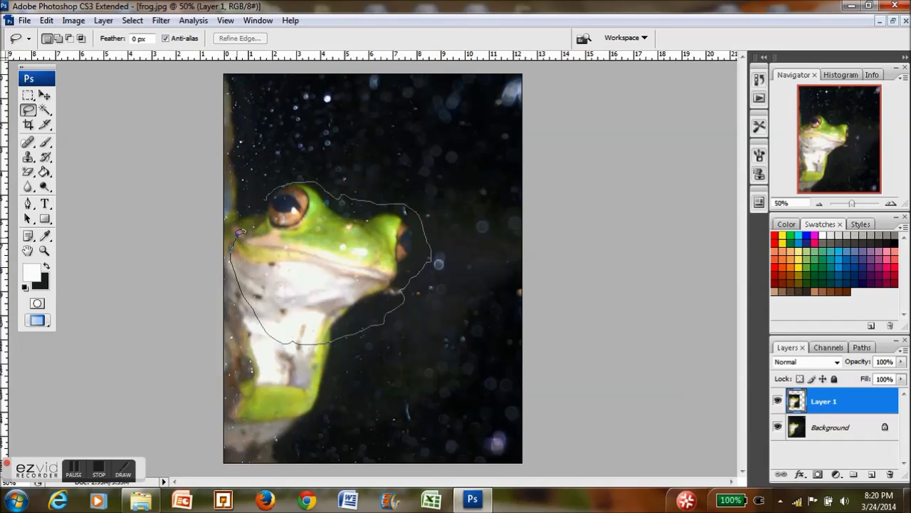
{"action": "left_click_drag", "start_coordinate": [267, 194], "coordinate": [267, 194]}
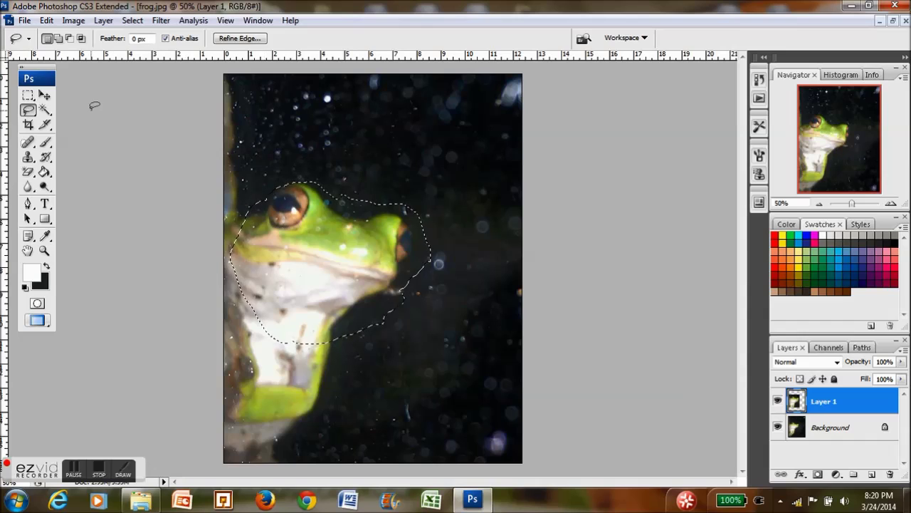
Step: Move the freehand-selected head a short way up and to the right, and undo the move
{"action": "left_click", "coordinate": [44, 95]}
{"action": "mouse_move", "coordinate": [298, 233]}
{"action": "left_mouse_down"}
{"action": "mouse_move", "coordinate": [321, 258]}
{"action": "mouse_move", "coordinate": [416, 152]}
{"action": "mouse_move", "coordinate": [392, 319]}
{"action": "mouse_move", "coordinate": [354, 268]}
{"action": "mouse_move", "coordinate": [348, 232]}
{"action": "mouse_move", "coordinate": [371, 273]}
{"action": "mouse_move", "coordinate": [345, 240]}
{"action": "left_mouse_up"}
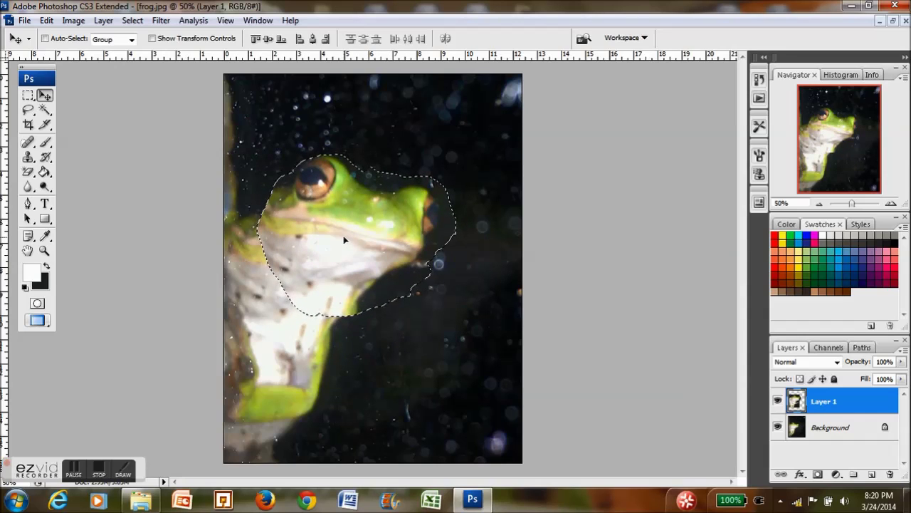
{"action": "key", "text": "ctrl+z"}
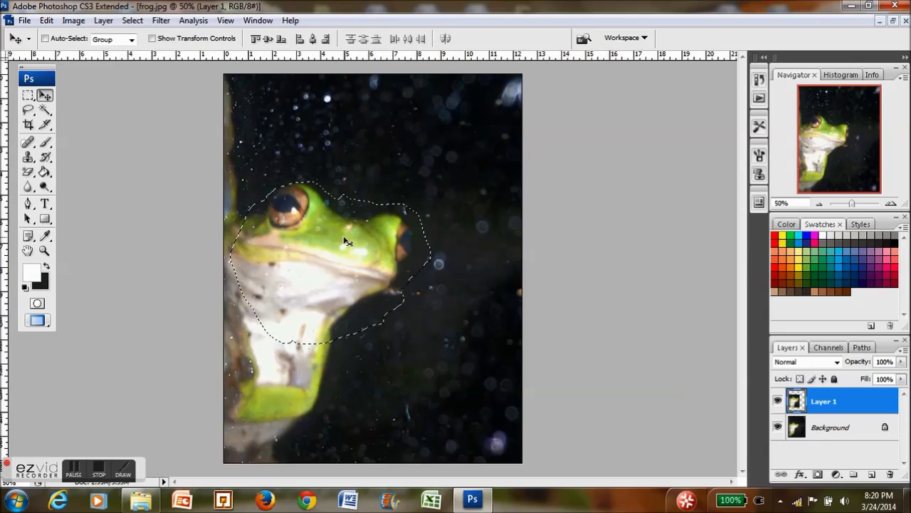
Step: Replace the freehand selection with a straight-edged outline around the frog's head using the Polygonal Lasso tool
{"action": "key", "text": "m"}
{"action": "left_click", "coordinate": [318, 91]}
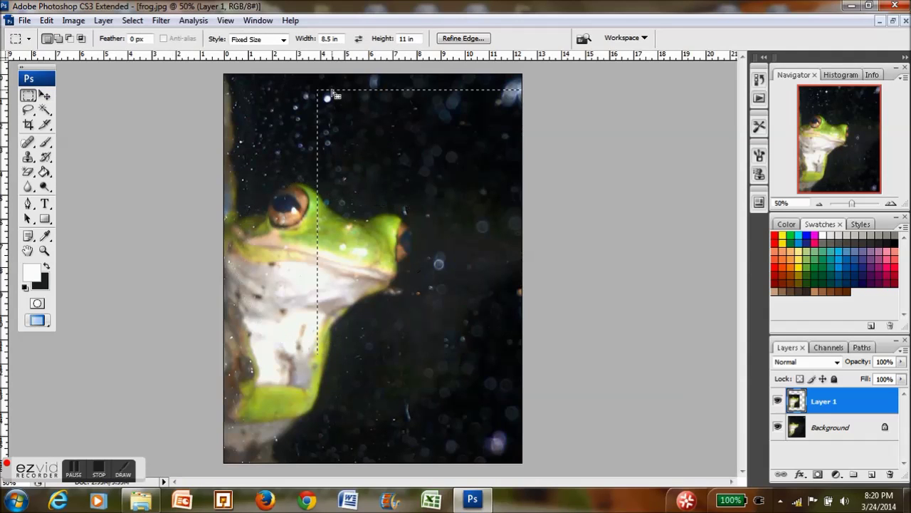
{"action": "left_click", "coordinate": [29, 111]}
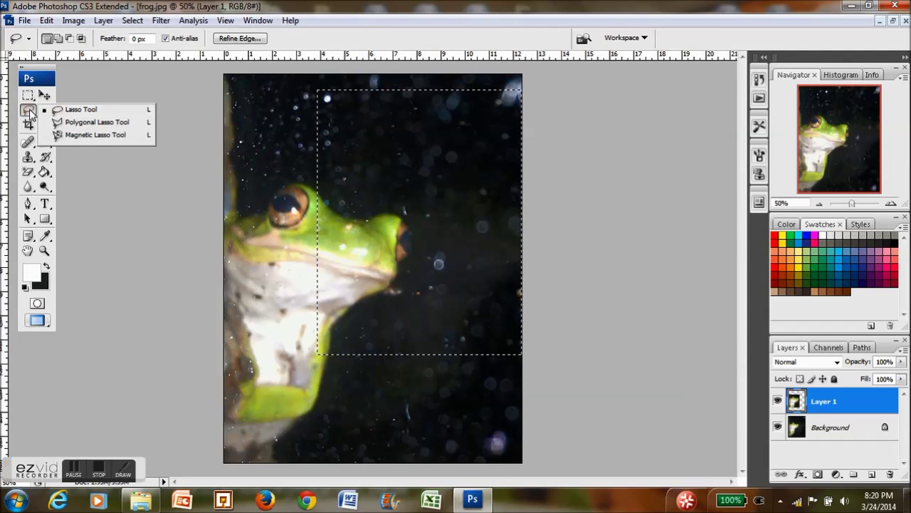
{"action": "left_click", "coordinate": [91, 123]}
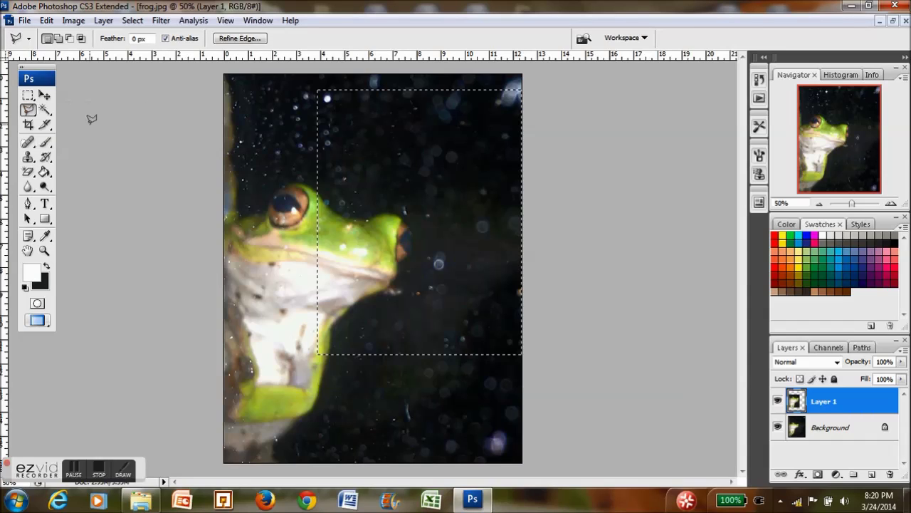
{"action": "left_click", "coordinate": [242, 208]}
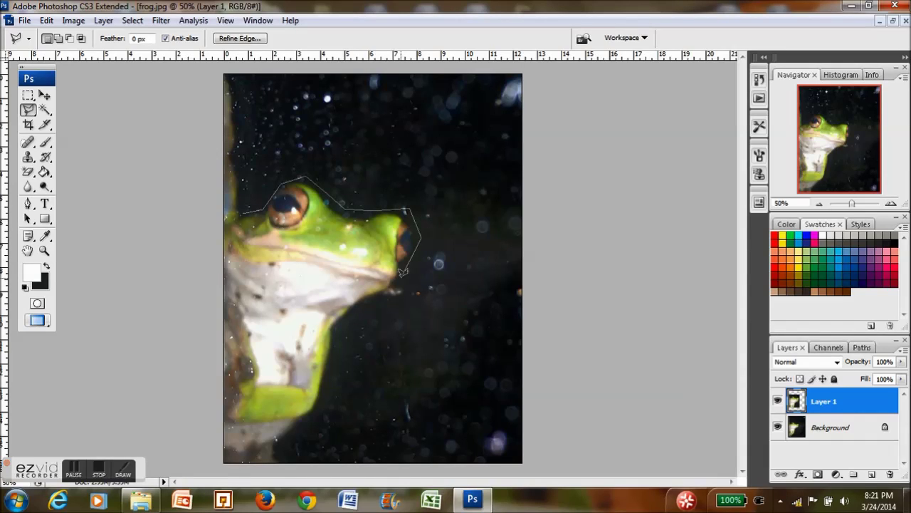
{"action": "left_click", "coordinate": [347, 337]}
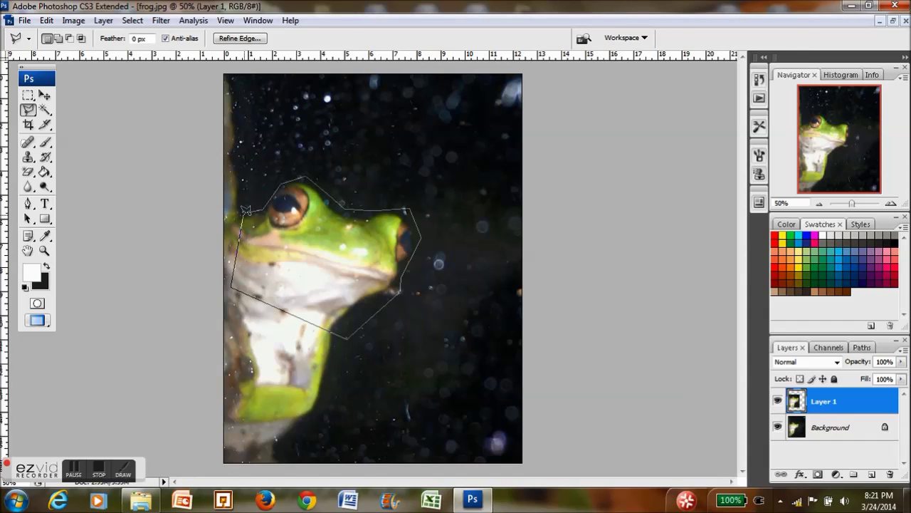
{"action": "left_click", "coordinate": [245, 214]}
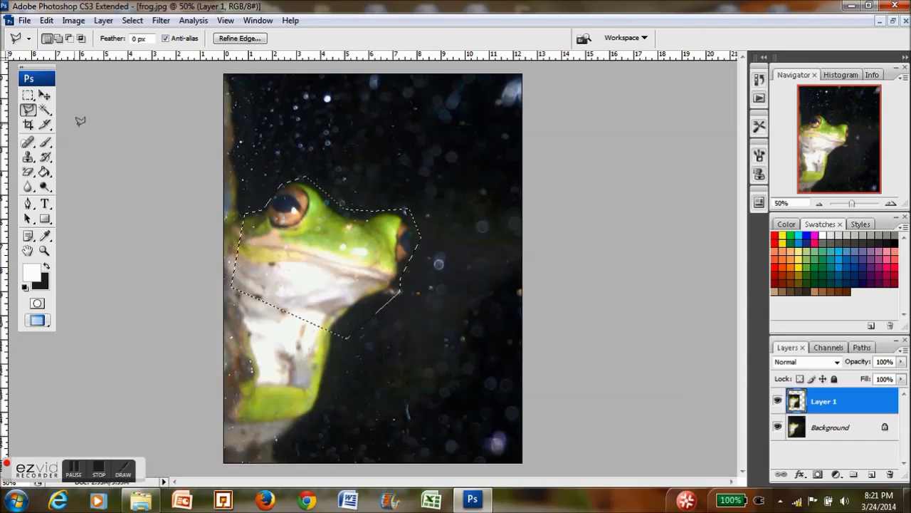
Step: Move the polygon-selected head toward the image's upper right, and undo the move
{"action": "left_click", "coordinate": [44, 95]}
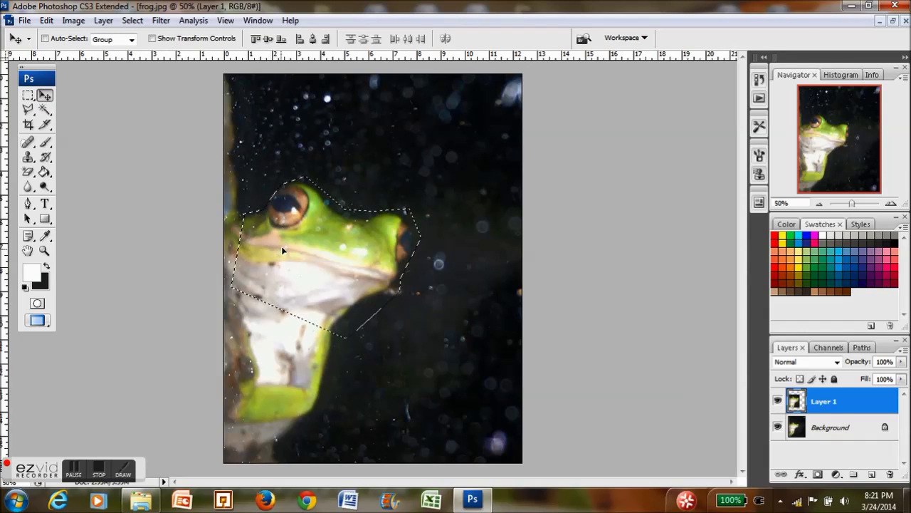
{"action": "left_click_drag", "start_coordinate": [282, 248], "coordinate": [385, 185]}
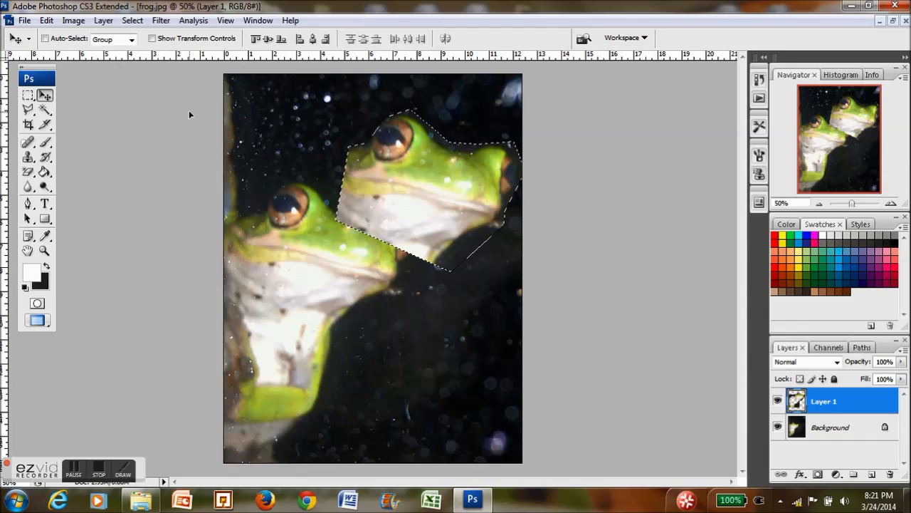
{"action": "key", "text": "ctrl+z"}
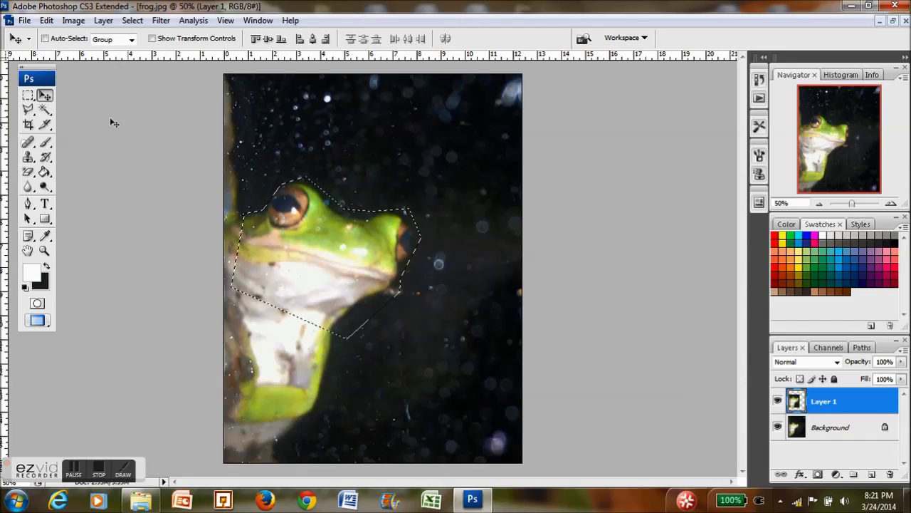
Step: Replace the polygonal selection with one that follows the edges of the frog's head using the Magnetic Lasso tool
{"action": "left_click", "coordinate": [28, 95]}
{"action": "left_click", "coordinate": [299, 107]}
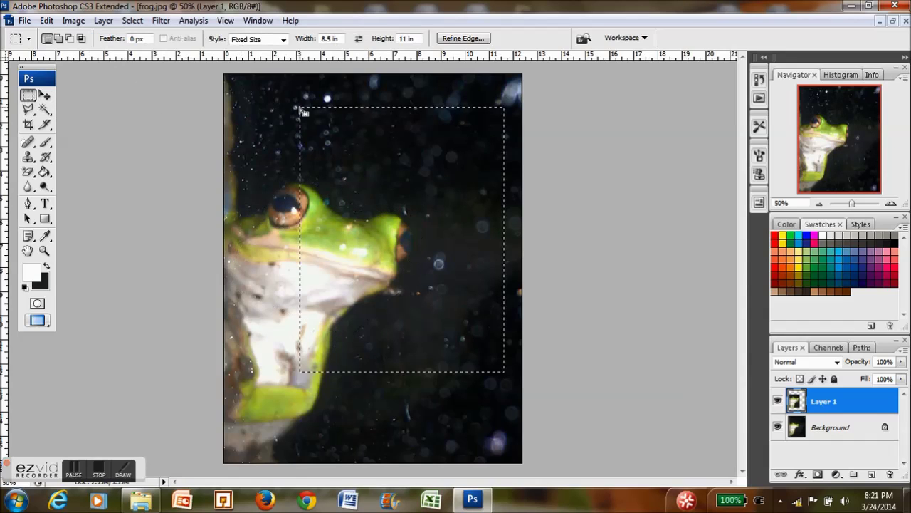
{"action": "left_click", "coordinate": [29, 111]}
{"action": "left_click", "coordinate": [74, 134]}
{"action": "left_click", "coordinate": [253, 205]}
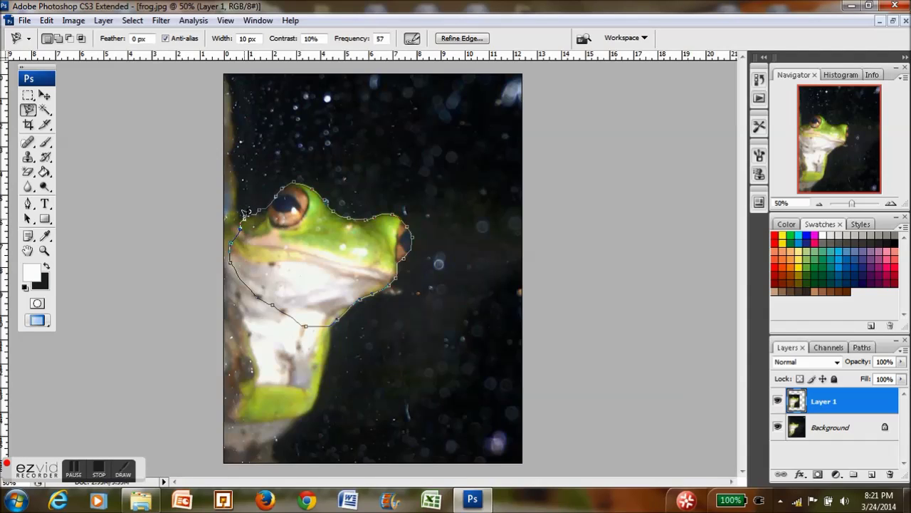
{"action": "left_click", "coordinate": [248, 209]}
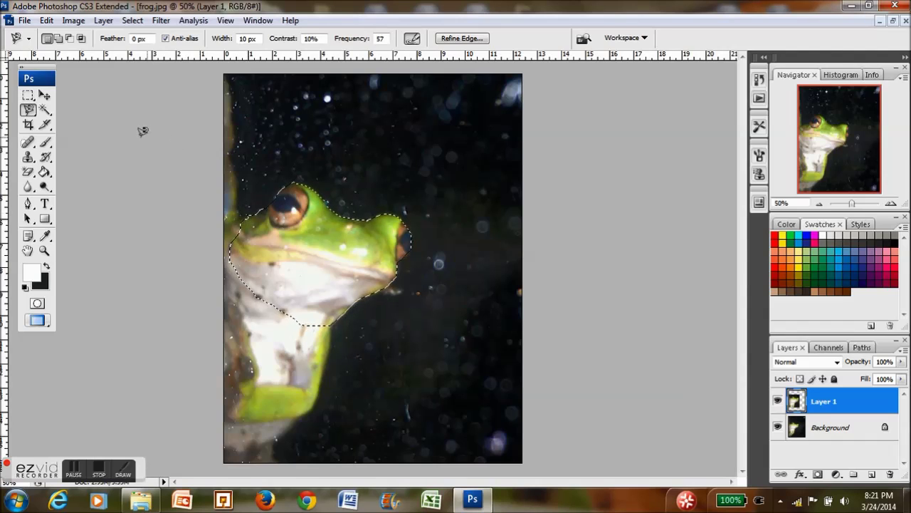
Step: Move the head selected with the Magnetic Lasso into the dark upper background, and undo the move
{"action": "left_click", "coordinate": [45, 96]}
{"action": "left_click_drag", "start_coordinate": [295, 242], "coordinate": [394, 148]}
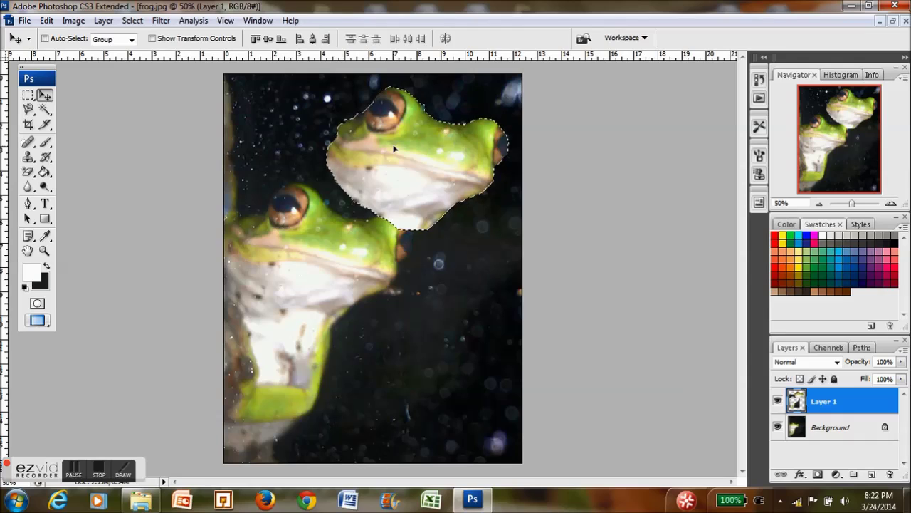
{"action": "key", "text": "ctrl+z"}
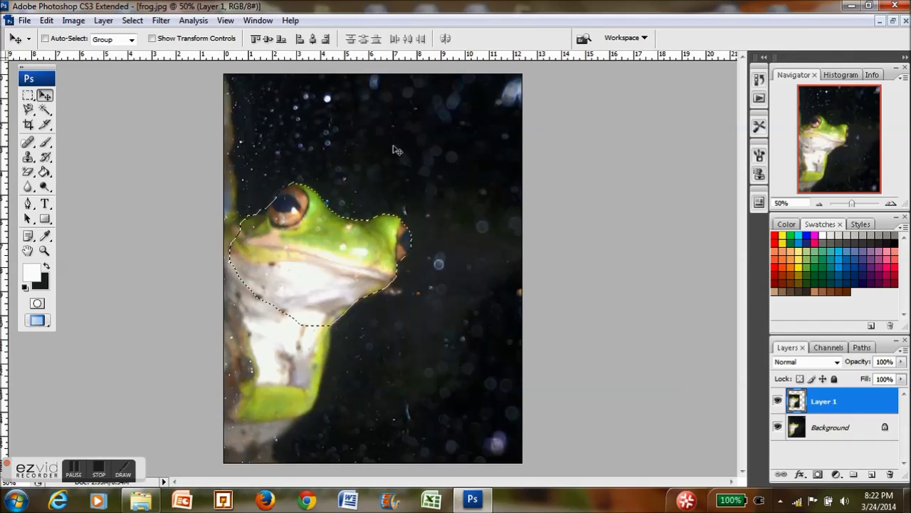
Step: Add the dark upper background and a spot on the green band below the chest to the selection with the Quick Selection tool
{"action": "left_click", "coordinate": [44, 111]}
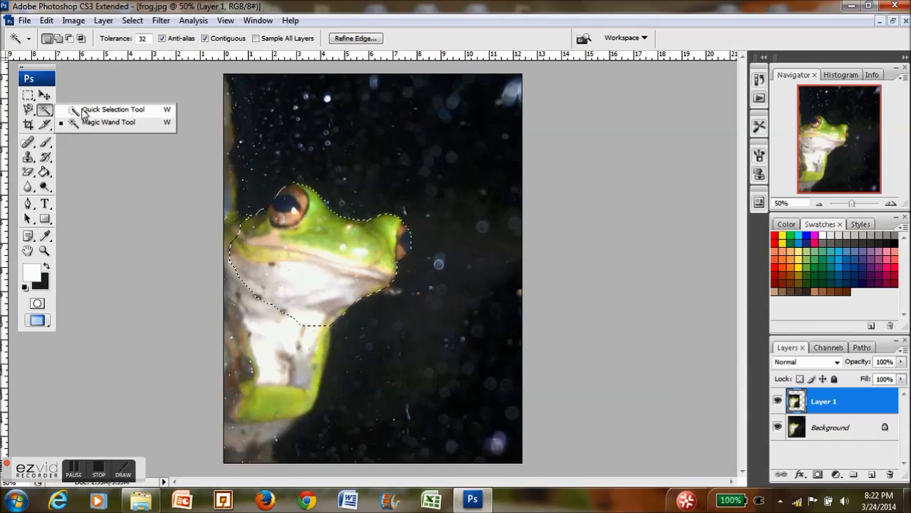
{"action": "left_click", "coordinate": [81, 109]}
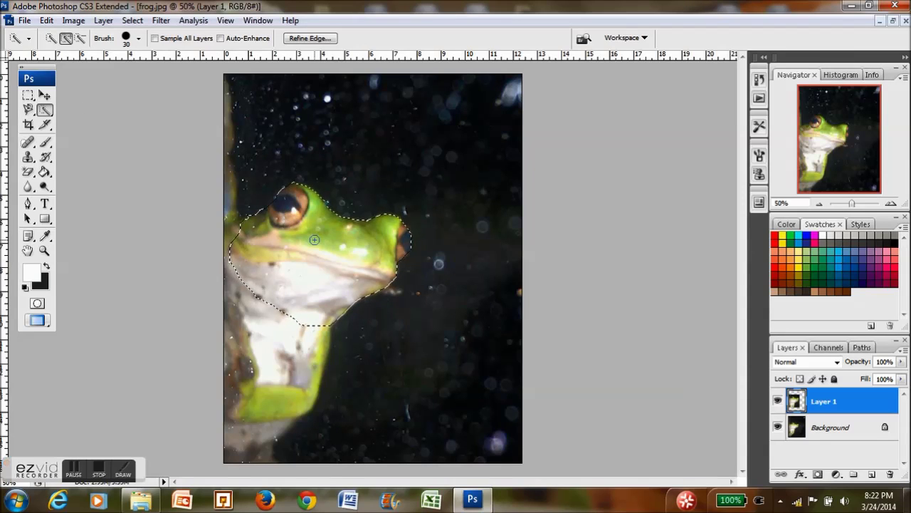
{"action": "left_click", "coordinate": [270, 394]}
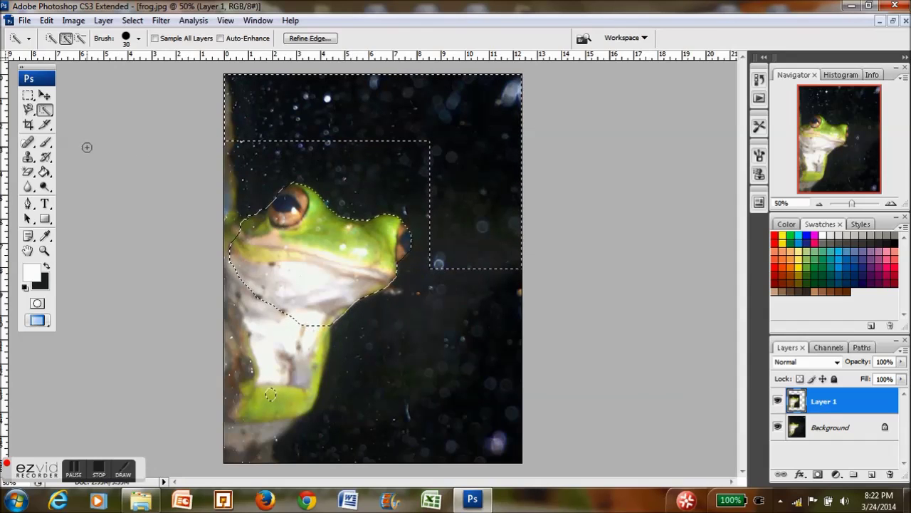
Step: Set the Magic Wand as the active wand variant and replace the combined selection with an 8.5 by 11 in rectangle
{"action": "right_click", "coordinate": [44, 110]}
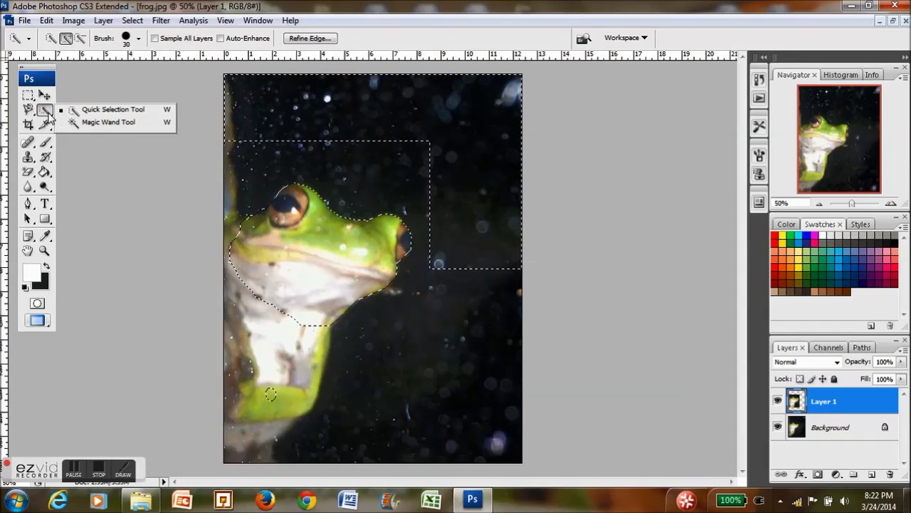
{"action": "left_click", "coordinate": [106, 122]}
{"action": "left_click", "coordinate": [44, 95]}
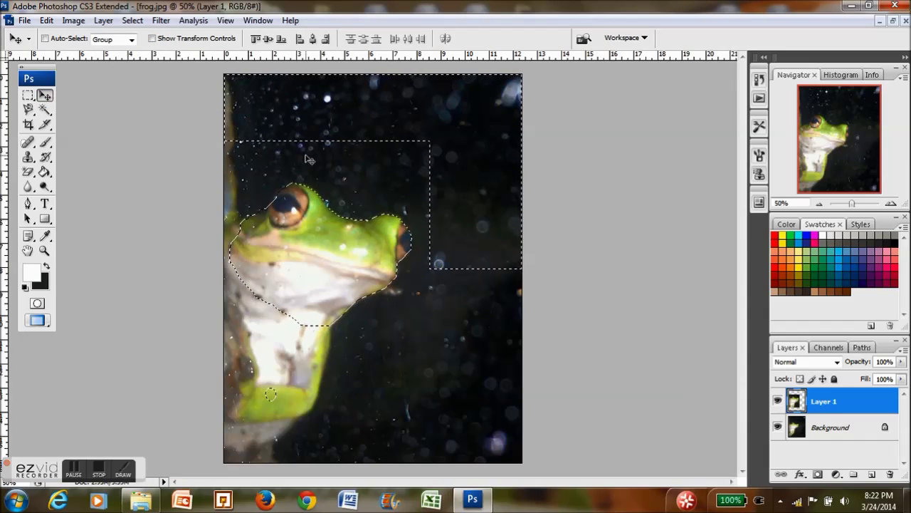
{"action": "left_click", "coordinate": [29, 95]}
{"action": "left_click", "coordinate": [317, 176]}
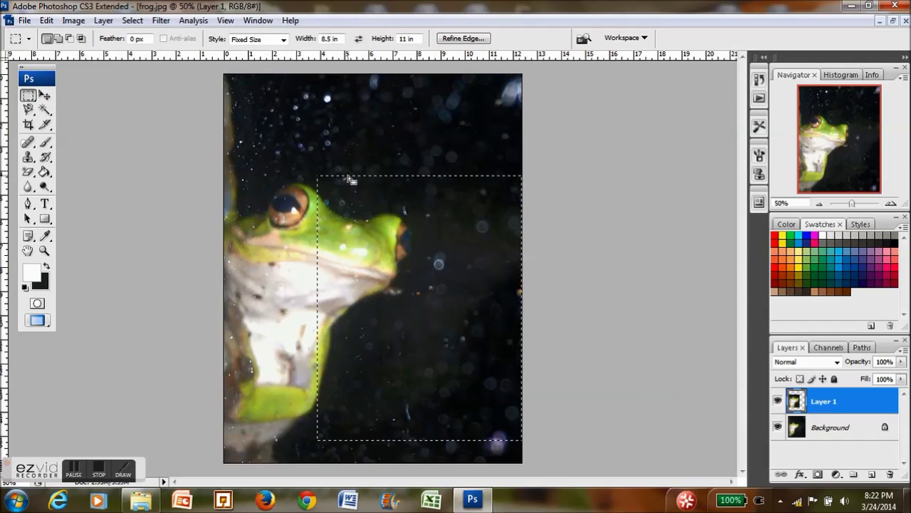
Step: Sample color areas on the frog's head, throat, eye and body in turn with the Magic Wand, ending on the green band below its chest
{"action": "left_click", "coordinate": [45, 109]}
{"action": "left_click", "coordinate": [270, 264]}
{"action": "left_click_drag", "start_coordinate": [273, 264], "coordinate": [377, 253]}
{"action": "left_click", "coordinate": [390, 228]}
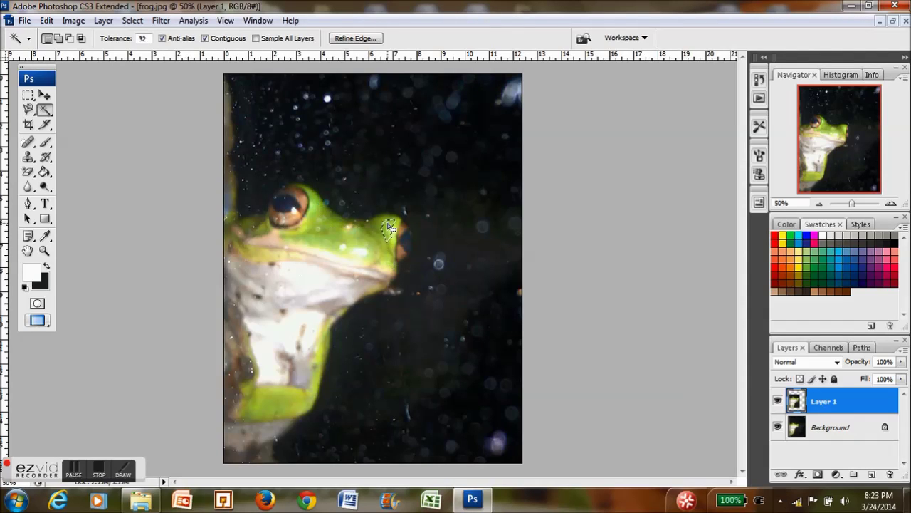
{"action": "left_click", "coordinate": [310, 276]}
{"action": "left_click", "coordinate": [292, 218]}
{"action": "left_click", "coordinate": [284, 210]}
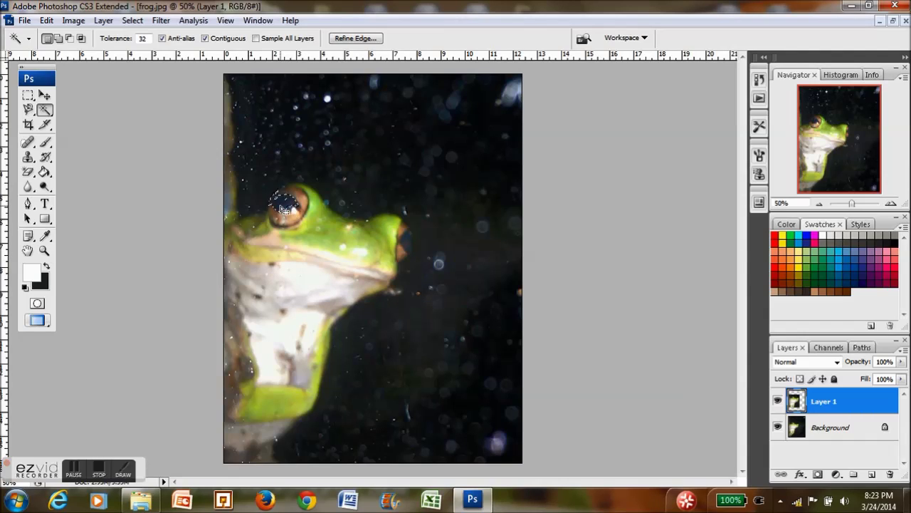
{"action": "left_click", "coordinate": [242, 347]}
{"action": "left_click", "coordinate": [272, 409]}
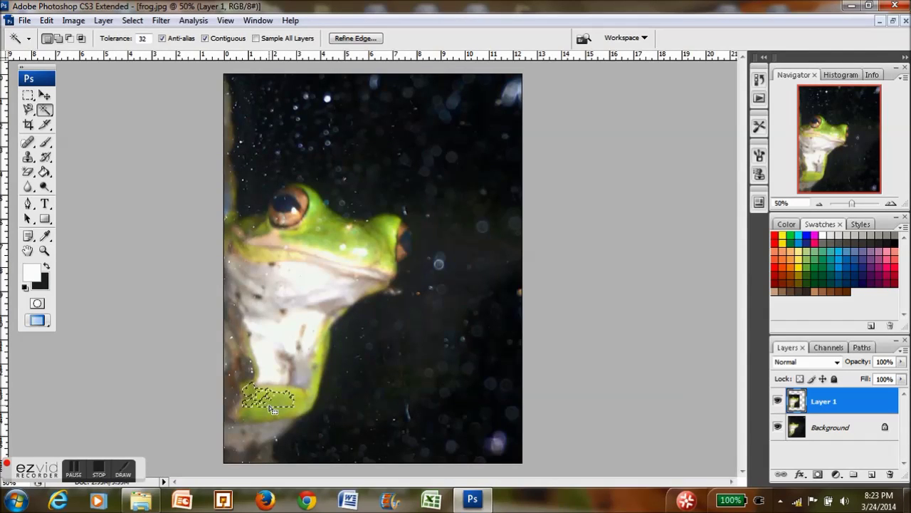
Step: Deselect the green band, frame the frog's head and throat with the Crop tool, and discard the crop
{"action": "left_click", "coordinate": [28, 125]}
{"action": "key", "text": "ctrl+d"}
{"action": "left_click_drag", "start_coordinate": [415, 351], "coordinate": [249, 147]}
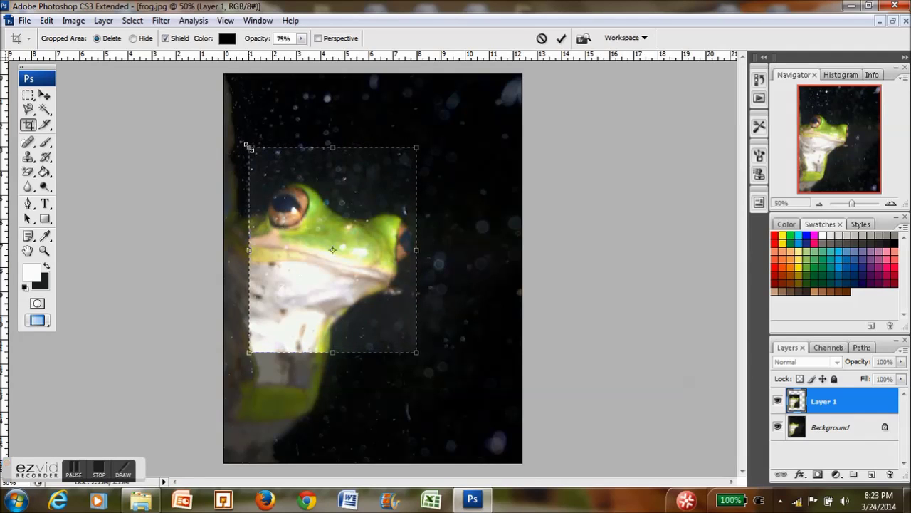
{"action": "left_click", "coordinate": [44, 96]}
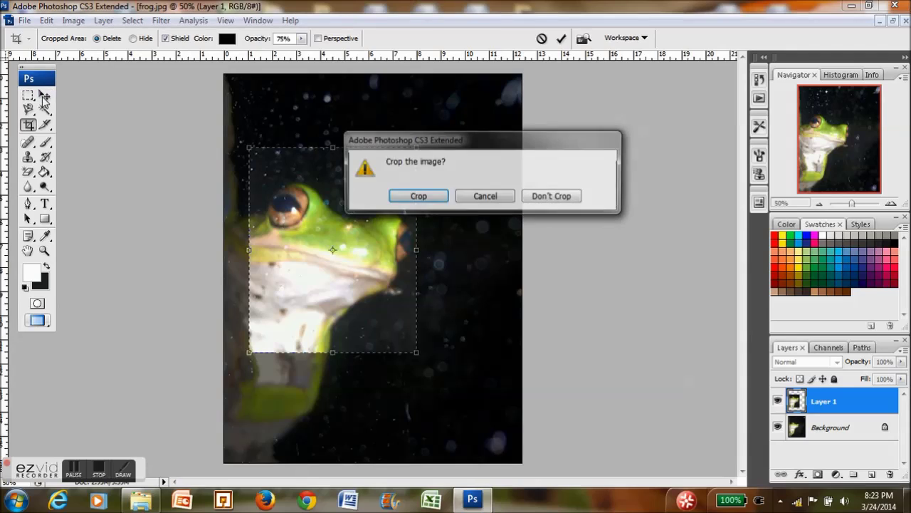
{"action": "left_click", "coordinate": [538, 200]}
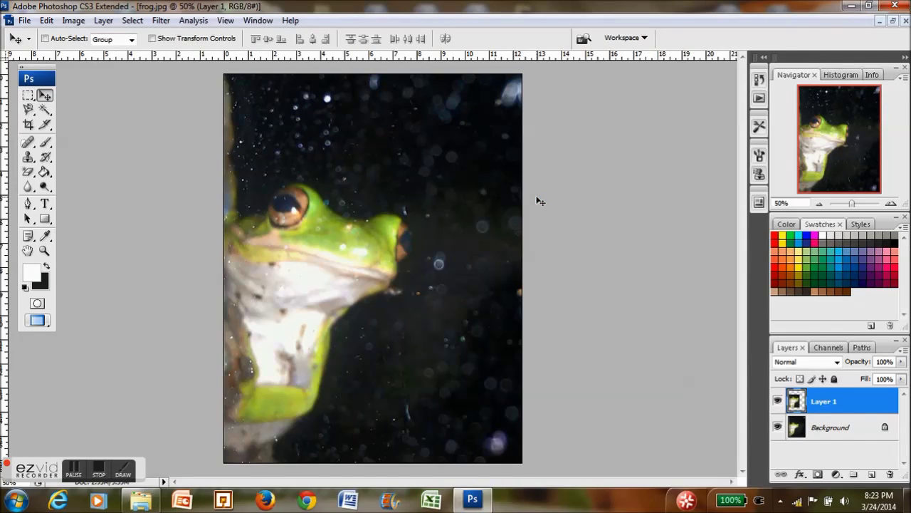
Step: Draw a slice over the frog's snout and throat with the Slice tool, and undo it
{"action": "left_click", "coordinate": [45, 127]}
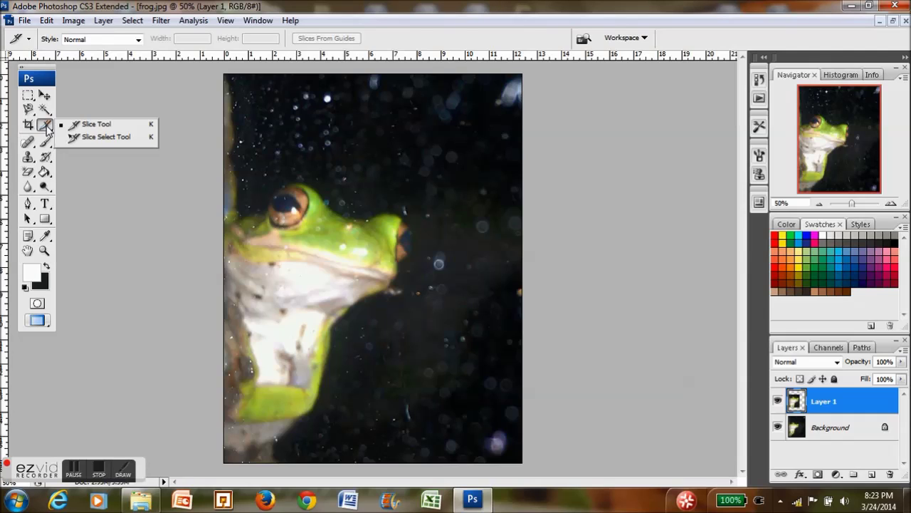
{"action": "left_click", "coordinate": [94, 124]}
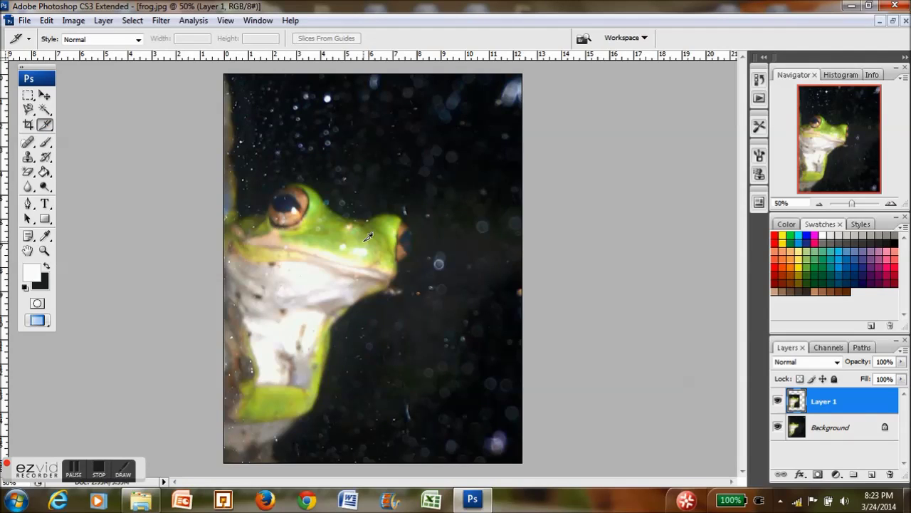
{"action": "left_click_drag", "start_coordinate": [304, 208], "coordinate": [390, 340]}
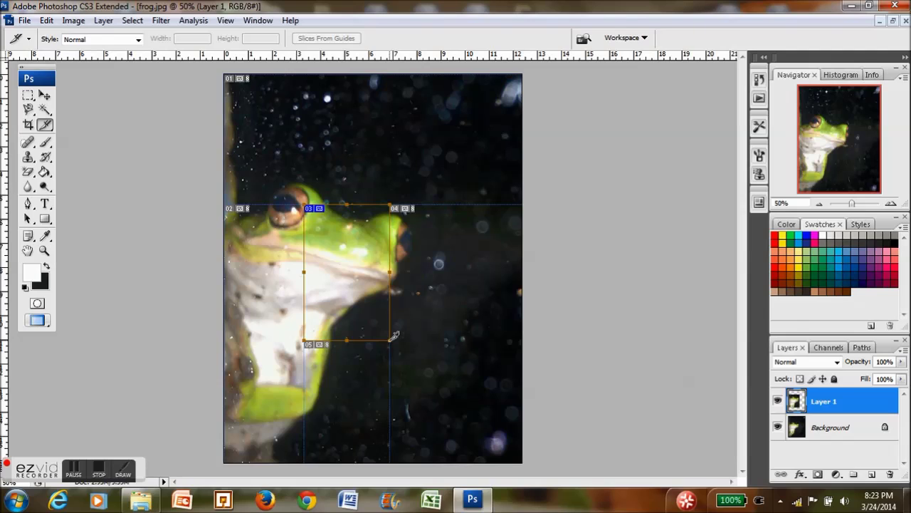
{"action": "key", "text": "ctrl+z"}
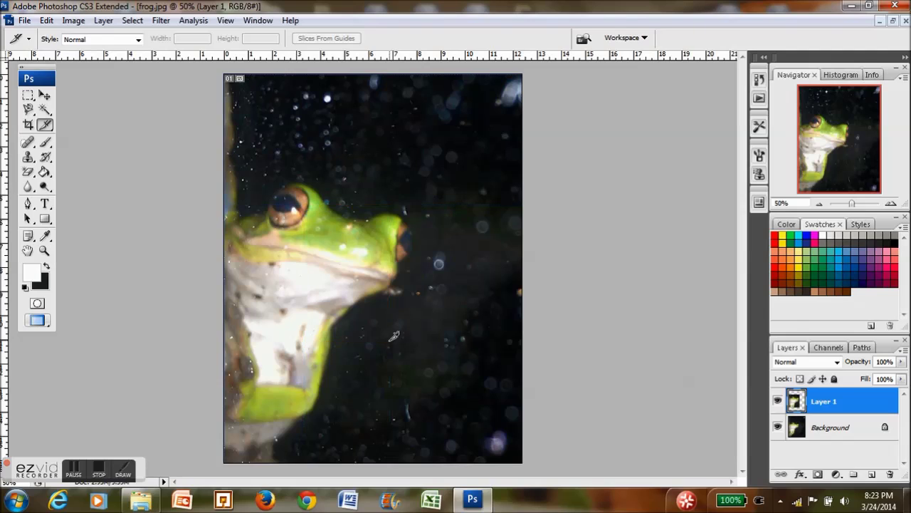
Step: Set the Spot Healing Brush as the active healing variant and outline the frog's face with a closed Polygonal Lasso selection
{"action": "left_click", "coordinate": [28, 145]}
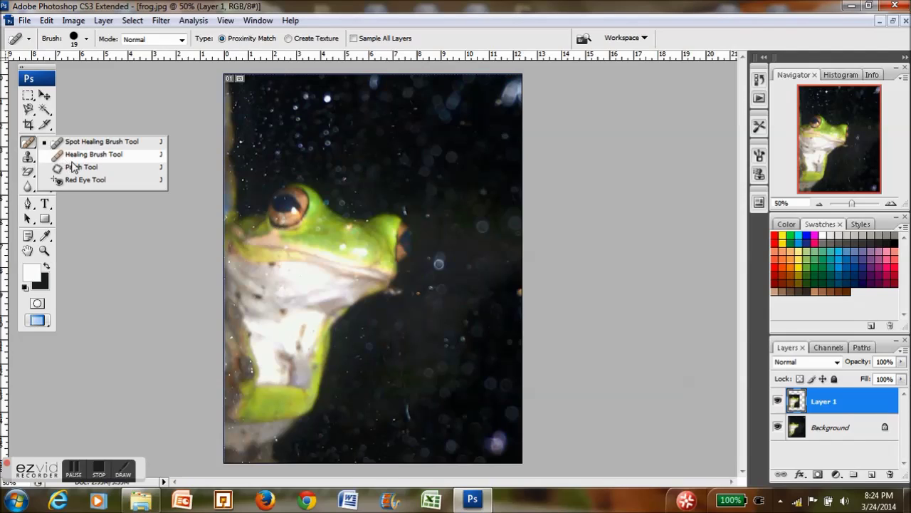
{"action": "left_click", "coordinate": [81, 141]}
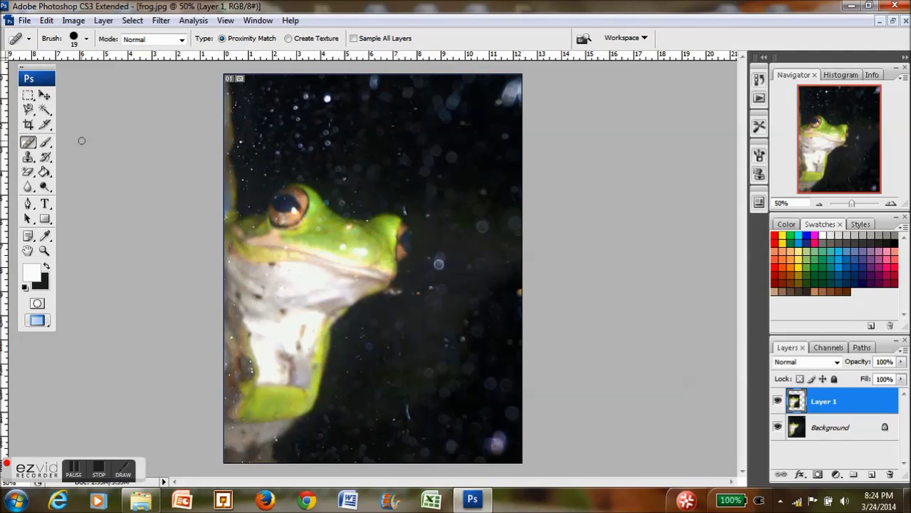
{"action": "left_click", "coordinate": [30, 110]}
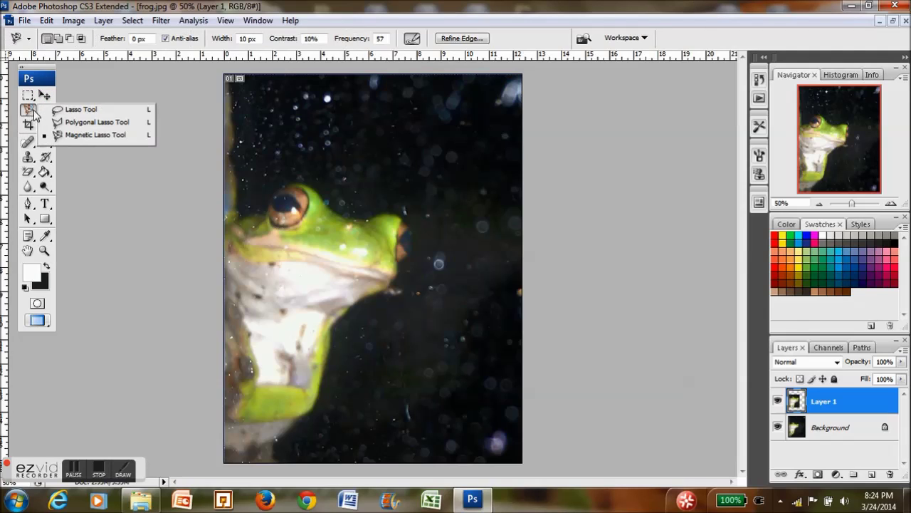
{"action": "left_click", "coordinate": [77, 121]}
{"action": "left_click", "coordinate": [263, 209]}
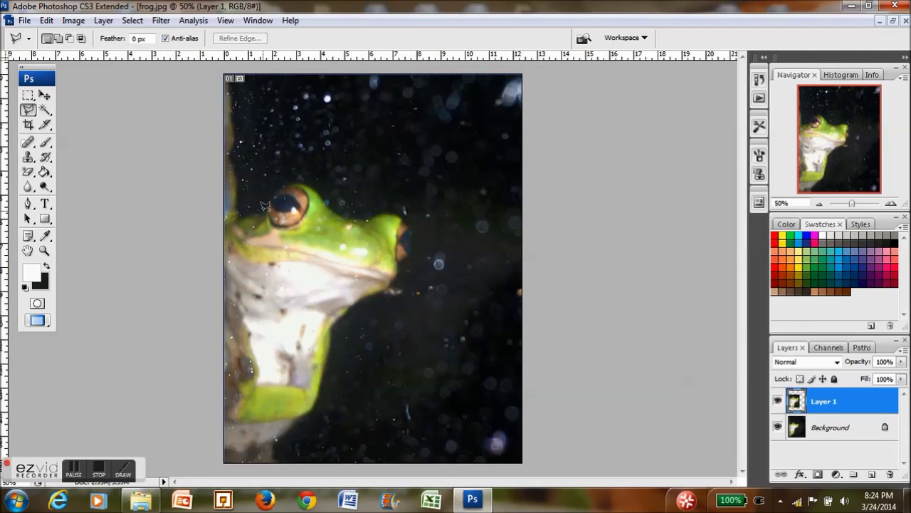
{"action": "left_click", "coordinate": [314, 189]}
{"action": "left_click", "coordinate": [380, 213]}
{"action": "left_click", "coordinate": [407, 208]}
{"action": "left_click", "coordinate": [427, 207]}
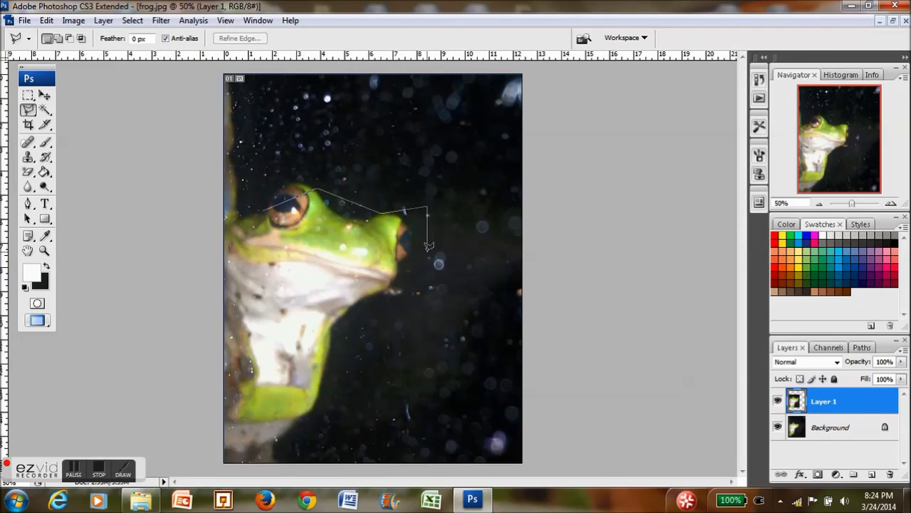
{"action": "left_click", "coordinate": [392, 316]}
{"action": "left_click", "coordinate": [354, 320]}
{"action": "left_click", "coordinate": [295, 291]}
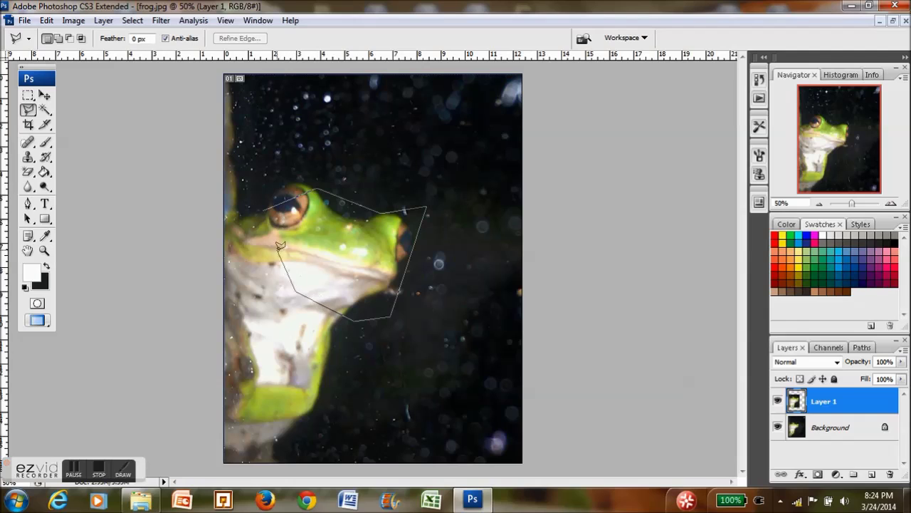
{"action": "left_click", "coordinate": [264, 207]}
Step: Move a copy of the selected face into the dark upper background and back over the head, slightly lower than the original
{"action": "left_click", "coordinate": [45, 95]}
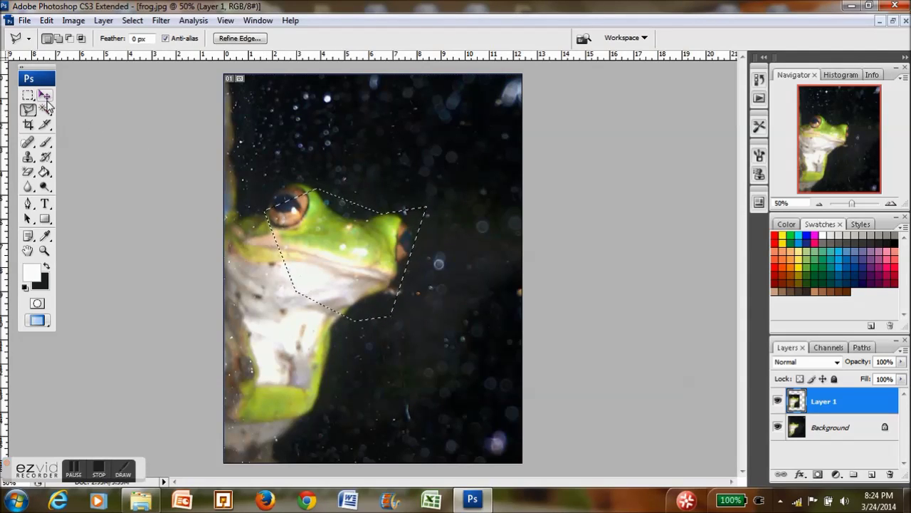
{"action": "left_click_drag", "start_coordinate": [325, 244], "coordinate": [393, 172]}
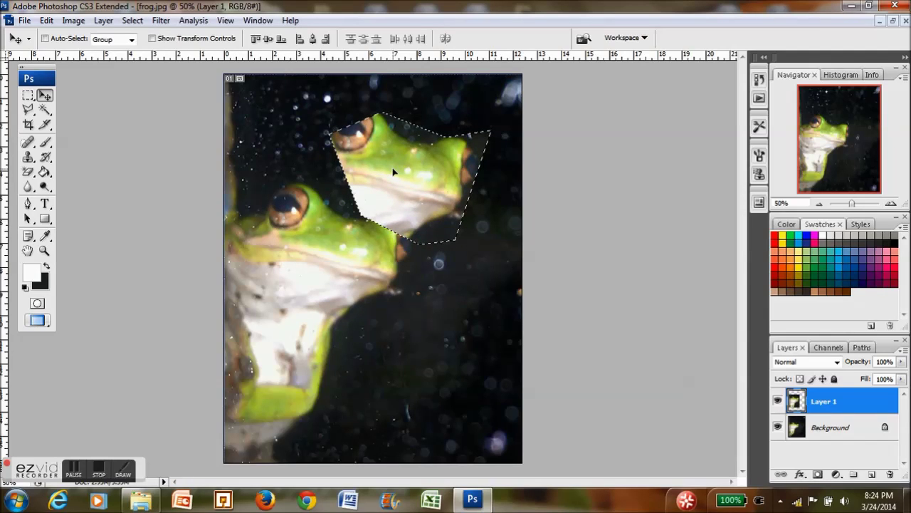
{"action": "left_click_drag", "start_coordinate": [393, 172], "coordinate": [333, 255]}
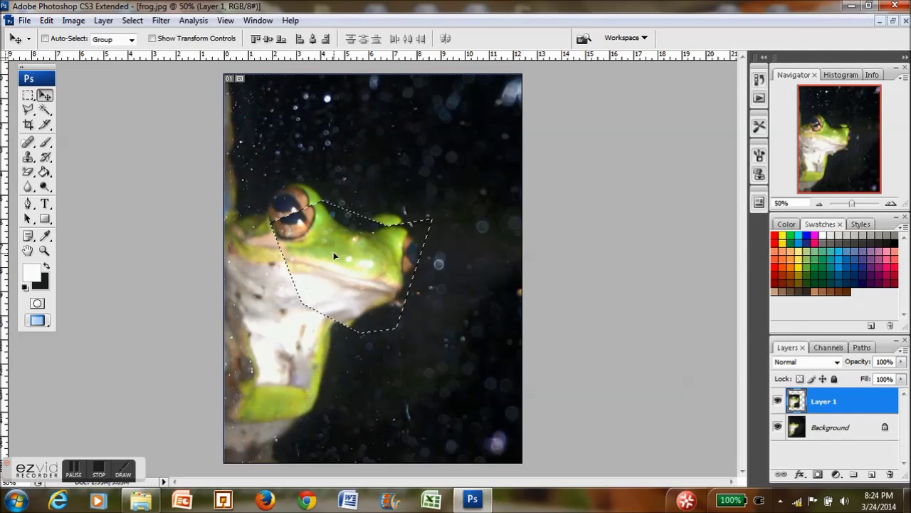
Step: Paint over the misaligned dark patch and doubled eye with the 19 px Spot Healing Brush, and undo the healing and the face move
{"action": "left_click", "coordinate": [27, 143]}
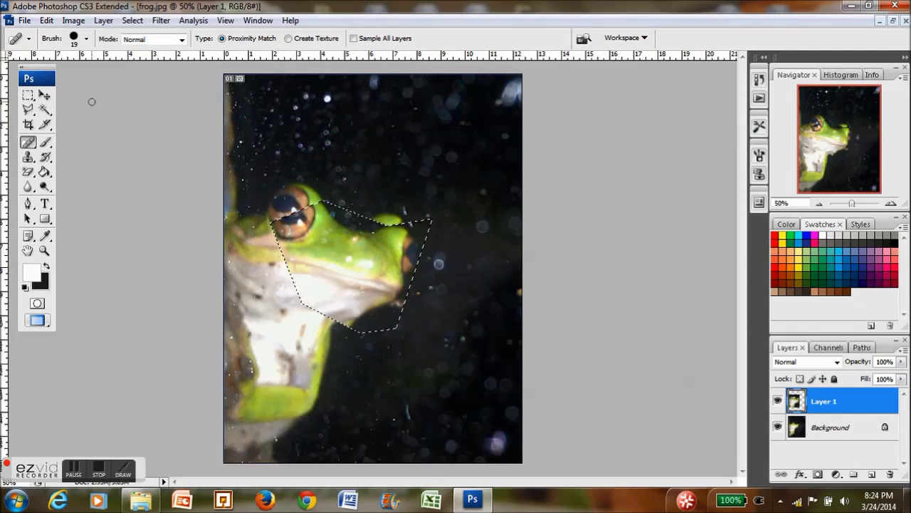
{"action": "left_click", "coordinate": [44, 95]}
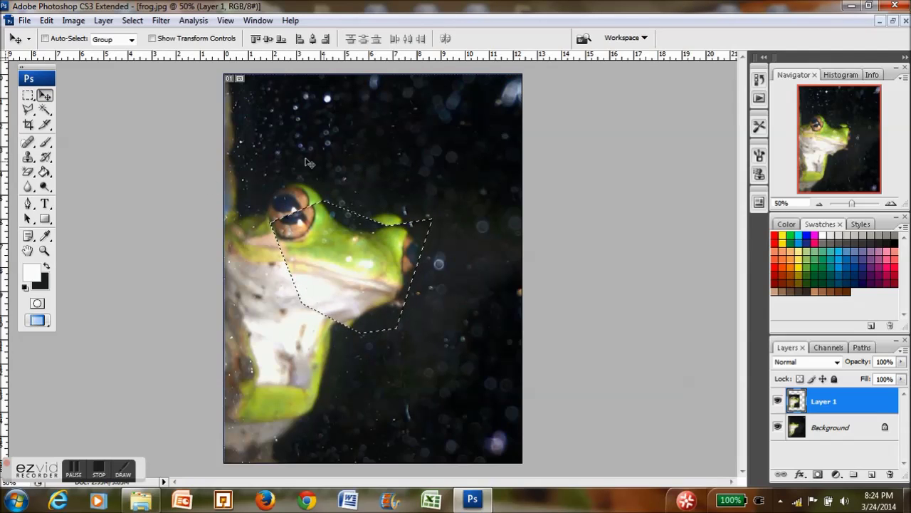
{"action": "left_click", "coordinate": [29, 143]}
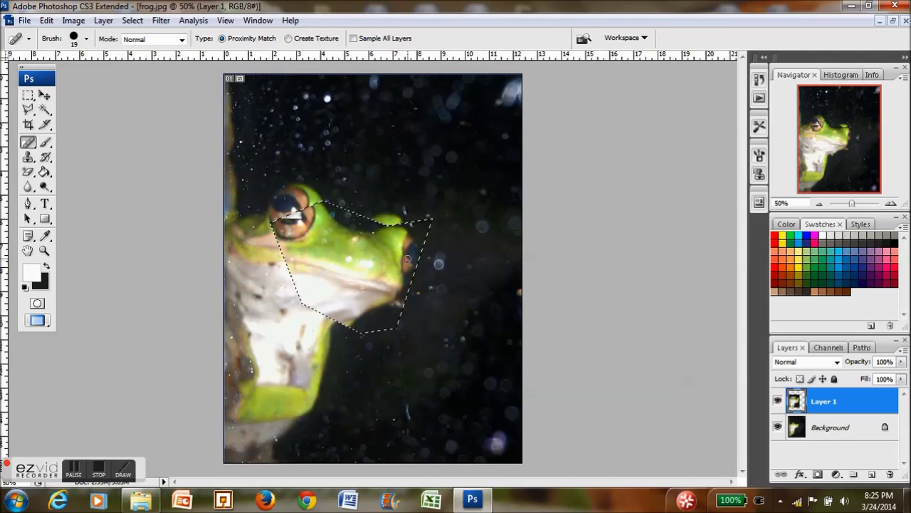
{"action": "mouse_move", "coordinate": [348, 230]}
{"action": "left_mouse_down"}
{"action": "mouse_move", "coordinate": [367, 232]}
{"action": "mouse_move", "coordinate": [343, 230]}
{"action": "mouse_move", "coordinate": [360, 228]}
{"action": "mouse_move", "coordinate": [329, 218]}
{"action": "mouse_move", "coordinate": [338, 224]}
{"action": "mouse_move", "coordinate": [324, 205]}
{"action": "mouse_move", "coordinate": [373, 226]}
{"action": "left_mouse_up"}
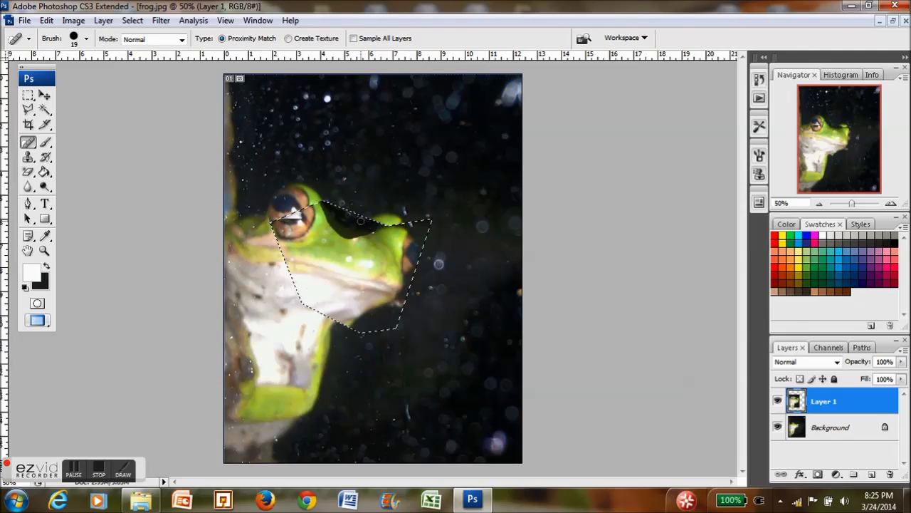
{"action": "left_click_drag", "start_coordinate": [343, 212], "coordinate": [328, 193]}
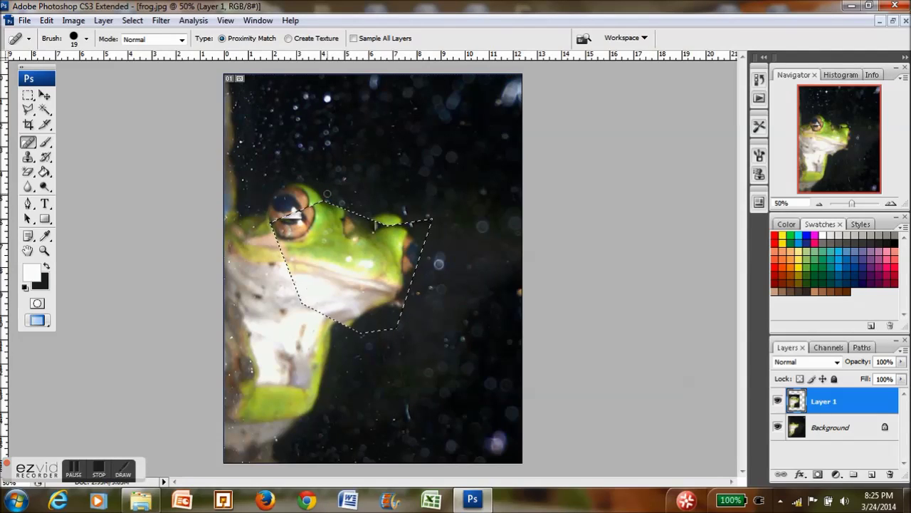
{"action": "mouse_move", "coordinate": [283, 232]}
{"action": "left_mouse_down"}
{"action": "mouse_move", "coordinate": [305, 225]}
{"action": "mouse_move", "coordinate": [269, 233]}
{"action": "mouse_move", "coordinate": [298, 222]}
{"action": "mouse_move", "coordinate": [281, 238]}
{"action": "mouse_move", "coordinate": [283, 224]}
{"action": "mouse_move", "coordinate": [311, 228]}
{"action": "left_mouse_up"}
{"action": "key", "text": "ctrl+z"}
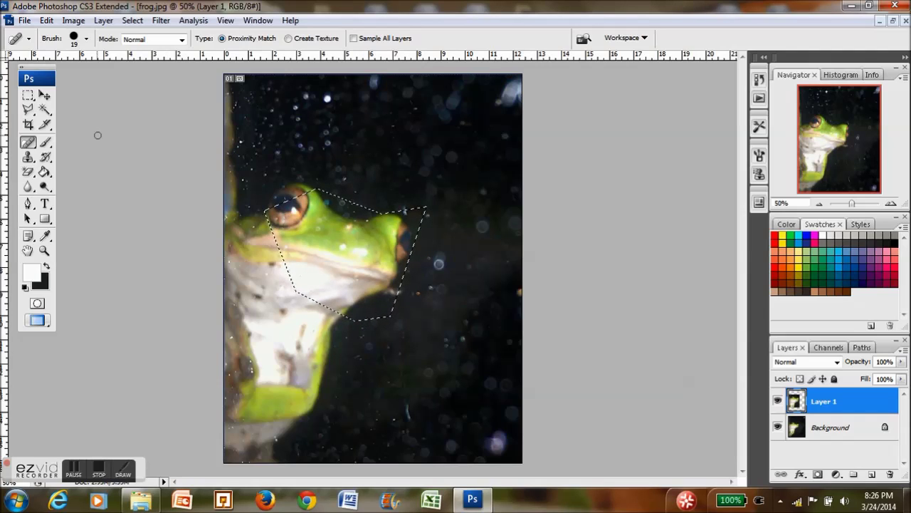
Step: Paint a dark green stroke from behind the frog's eye along its jaw with the Brush tool at 19 px
{"action": "left_click", "coordinate": [46, 144]}
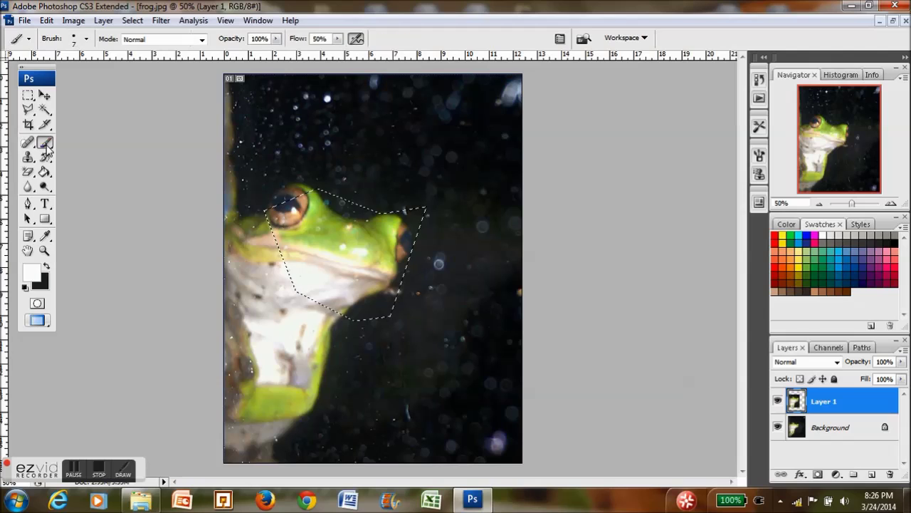
{"action": "right_click", "coordinate": [47, 147]}
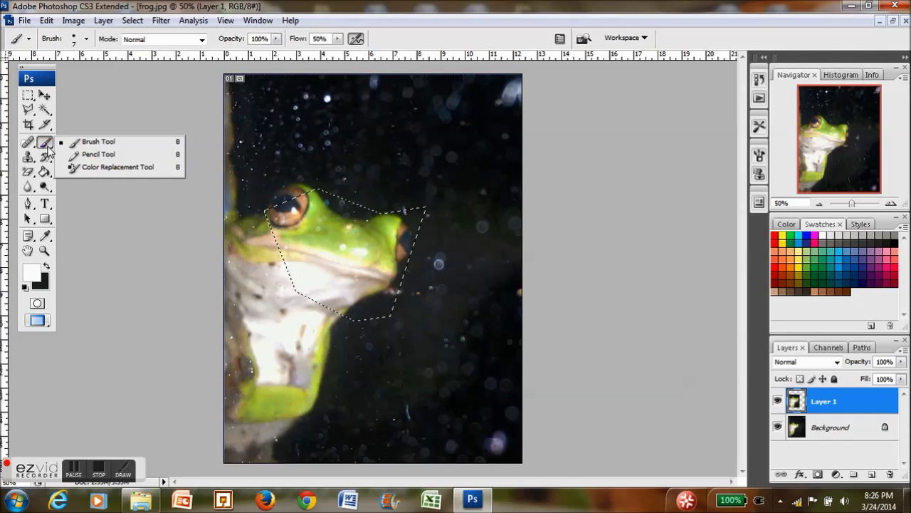
{"action": "left_click", "coordinate": [90, 140]}
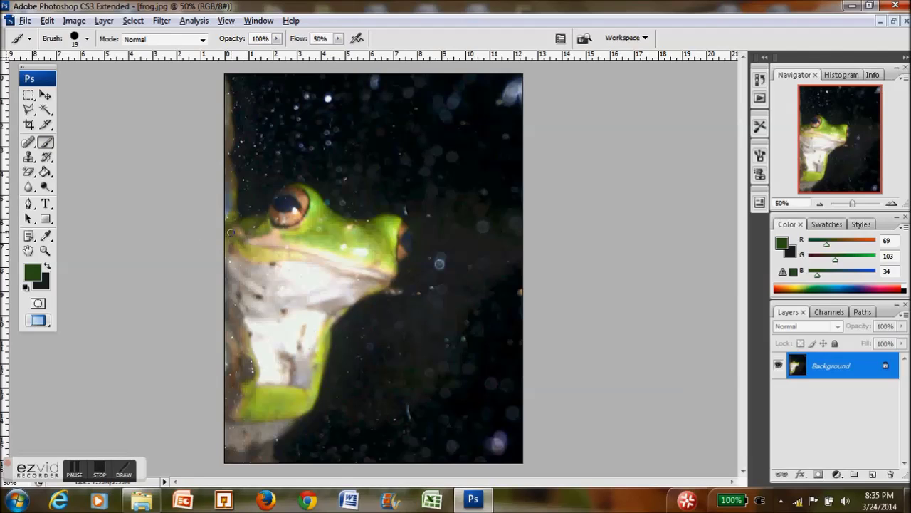
{"action": "mouse_move", "coordinate": [237, 230]}
{"action": "left_mouse_down"}
{"action": "mouse_move", "coordinate": [277, 260]}
{"action": "mouse_move", "coordinate": [318, 264]}
{"action": "mouse_move", "coordinate": [248, 233]}
{"action": "mouse_move", "coordinate": [246, 213]}
{"action": "mouse_move", "coordinate": [284, 255]}
{"action": "mouse_move", "coordinate": [240, 223]}
{"action": "mouse_move", "coordinate": [274, 247]}
{"action": "left_mouse_up"}
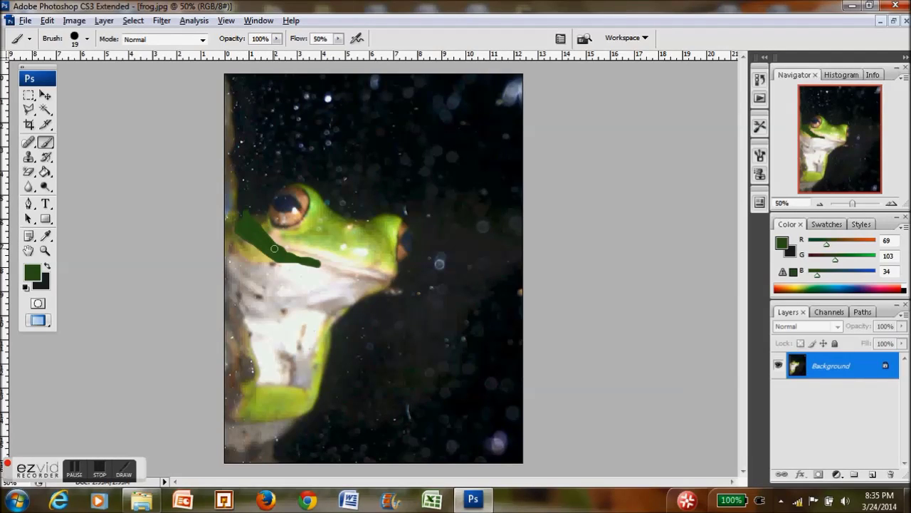
Step: Paint a large dark green blot over the frog's head with the soft 300 px brush, and undo all the green painting
{"action": "left_click", "coordinate": [87, 38]}
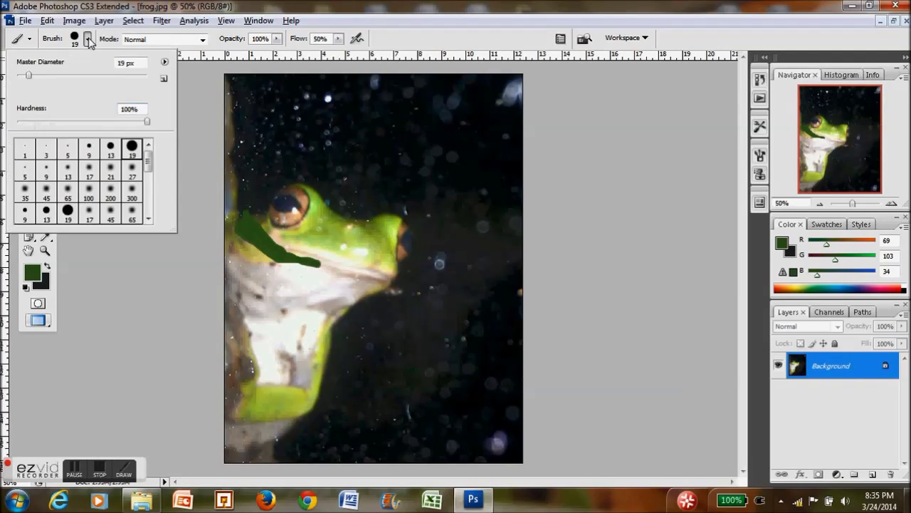
{"action": "double_click", "coordinate": [132, 193]}
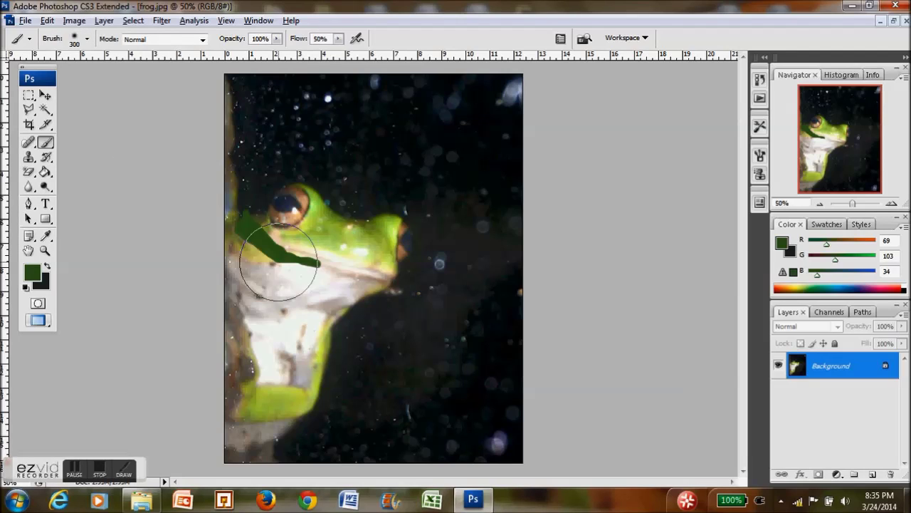
{"action": "left_click", "coordinate": [311, 275]}
{"action": "mouse_move", "coordinate": [310, 275]}
{"action": "left_mouse_down"}
{"action": "mouse_move", "coordinate": [253, 287]}
{"action": "mouse_move", "coordinate": [320, 283]}
{"action": "mouse_move", "coordinate": [354, 222]}
{"action": "mouse_move", "coordinate": [350, 248]}
{"action": "mouse_move", "coordinate": [324, 261]}
{"action": "mouse_move", "coordinate": [324, 253]}
{"action": "mouse_move", "coordinate": [355, 284]}
{"action": "mouse_move", "coordinate": [324, 258]}
{"action": "mouse_move", "coordinate": [264, 269]}
{"action": "mouse_move", "coordinate": [311, 273]}
{"action": "left_mouse_up"}
{"action": "key", "text": "ctrl+z"}
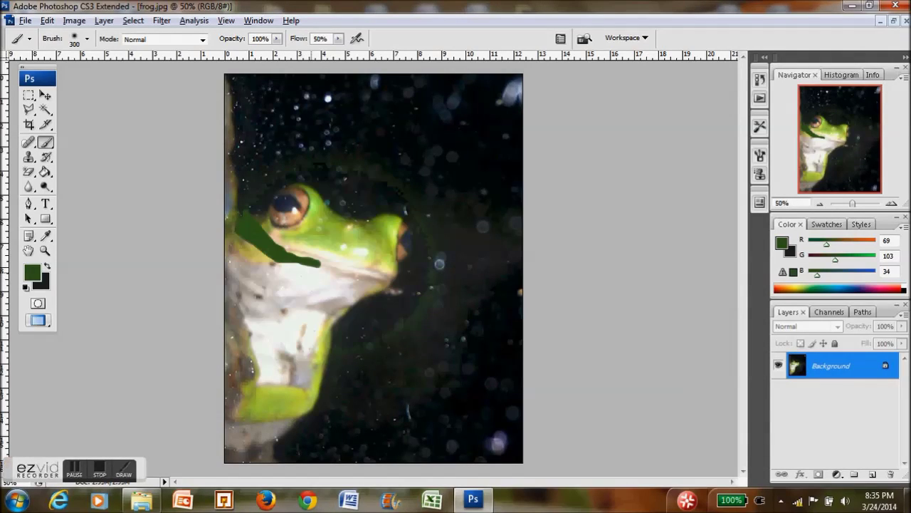
{"action": "key", "text": "ctrl+z"}
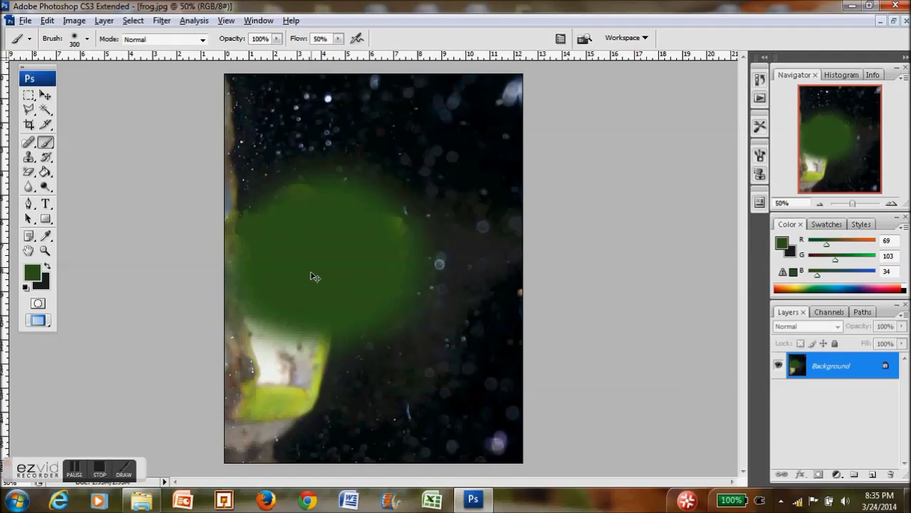
{"action": "key", "text": "ctrl+z"}
{"action": "key", "text": "ctrl+alt+z"}
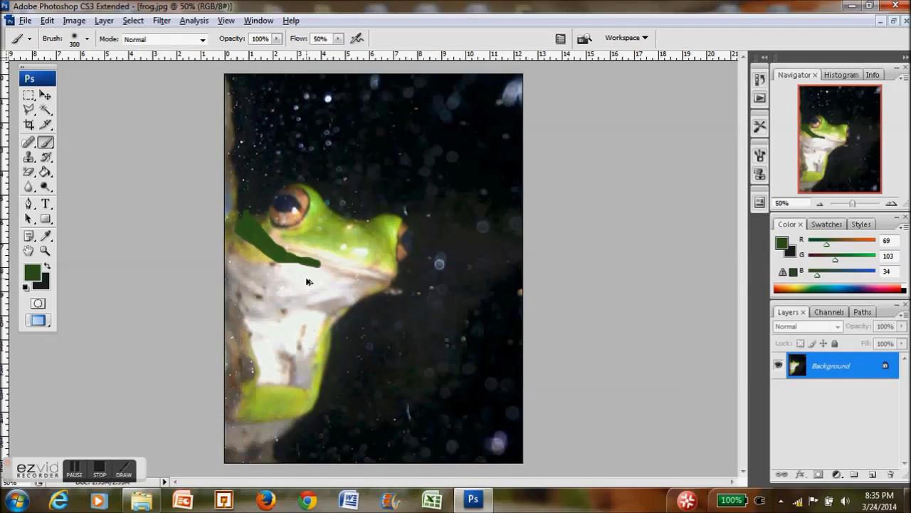
{"action": "key", "text": "ctrl+alt+z"}
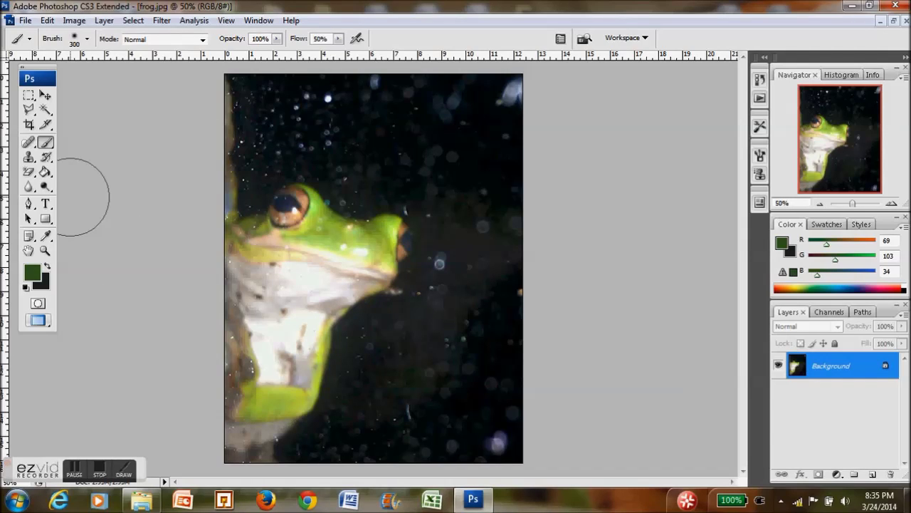
Step: Try to paint on the frog's jaw with the Clone Stamp tool without defining a source point
{"action": "left_click", "coordinate": [30, 159]}
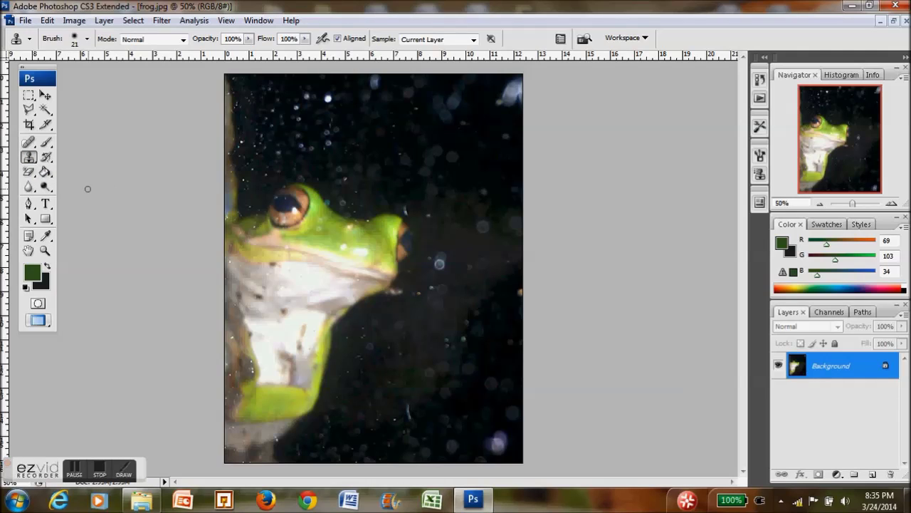
{"action": "left_click", "coordinate": [295, 255]}
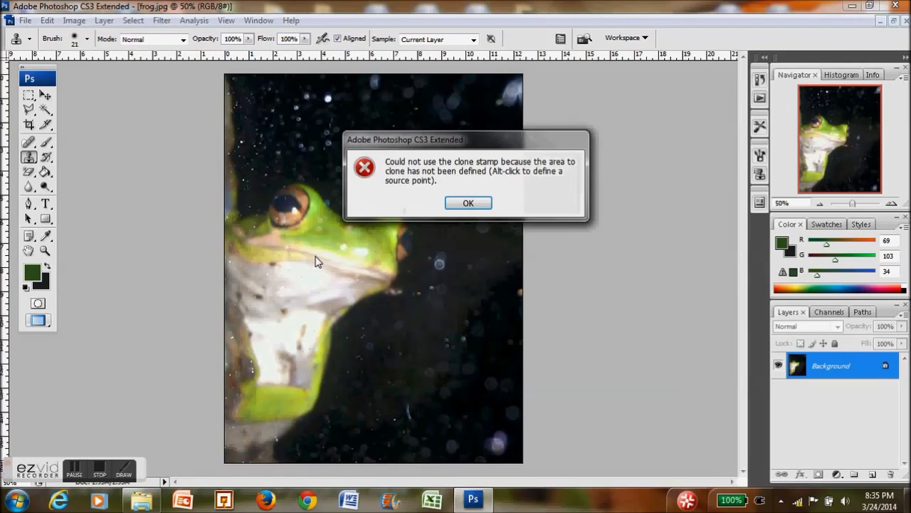
{"action": "left_click", "coordinate": [464, 204]}
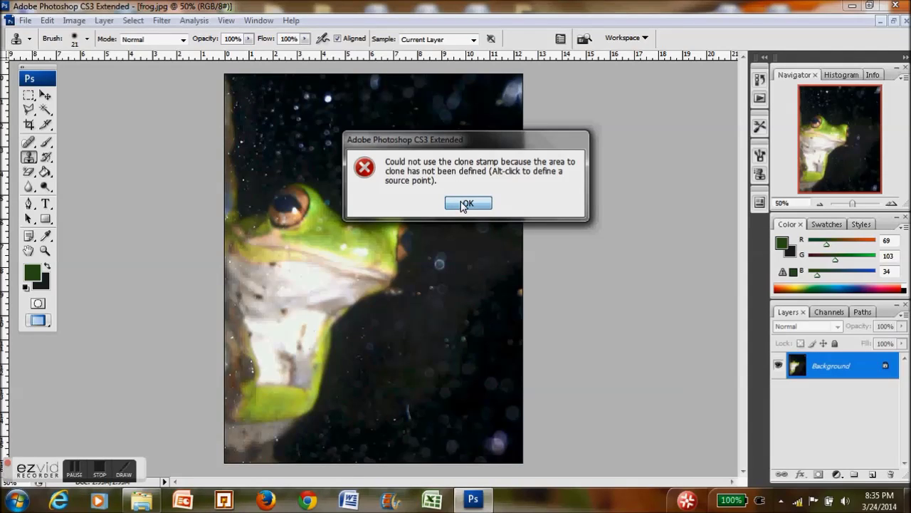
Step: Clone the frog's green skin above its back and its eye onto the snout with the 21 px Clone Stamp tool, and undo the cloning
{"action": "left_click", "coordinate": [352, 226], "text": "alt"}
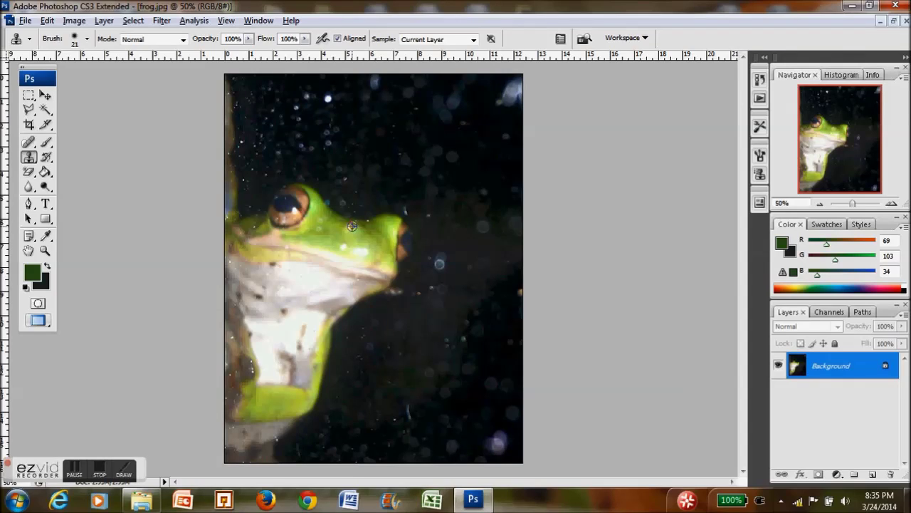
{"action": "left_click_drag", "start_coordinate": [348, 208], "coordinate": [347, 210]}
{"action": "left_click_drag", "start_coordinate": [352, 229], "coordinate": [353, 229]}
{"action": "mouse_move", "coordinate": [363, 237]}
{"action": "left_mouse_down"}
{"action": "mouse_move", "coordinate": [376, 242]}
{"action": "mouse_move", "coordinate": [375, 233]}
{"action": "mouse_move", "coordinate": [377, 244]}
{"action": "mouse_move", "coordinate": [368, 237]}
{"action": "mouse_move", "coordinate": [381, 247]}
{"action": "mouse_move", "coordinate": [382, 232]}
{"action": "mouse_move", "coordinate": [369, 236]}
{"action": "mouse_move", "coordinate": [377, 250]}
{"action": "mouse_move", "coordinate": [379, 230]}
{"action": "mouse_move", "coordinate": [369, 237]}
{"action": "mouse_move", "coordinate": [384, 227]}
{"action": "mouse_move", "coordinate": [371, 229]}
{"action": "mouse_move", "coordinate": [386, 225]}
{"action": "mouse_move", "coordinate": [379, 253]}
{"action": "left_mouse_up"}
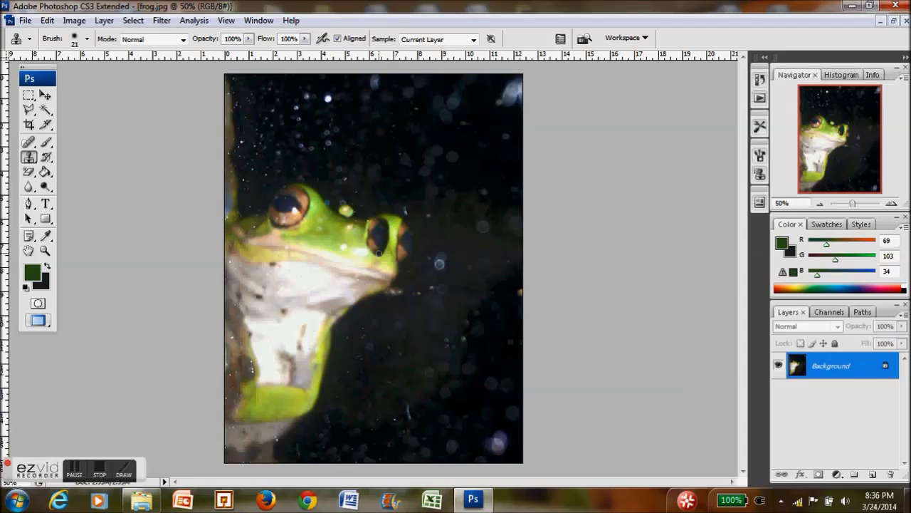
{"action": "left_click_drag", "start_coordinate": [379, 253], "coordinate": [382, 257]}
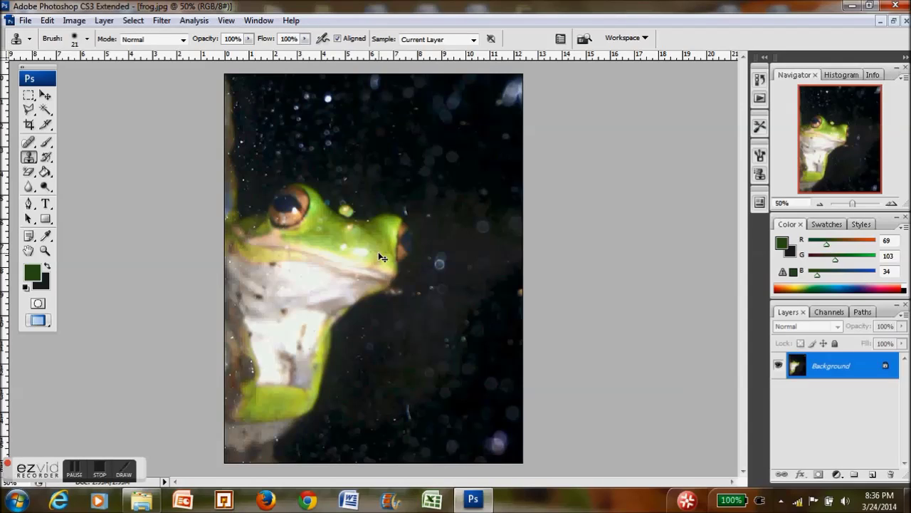
{"action": "left_click", "coordinate": [347, 210]}
Step: Erase a patch of the frog's cheek to the near-black background colour with the Eraser tool at 40 px
{"action": "left_click", "coordinate": [46, 158]}
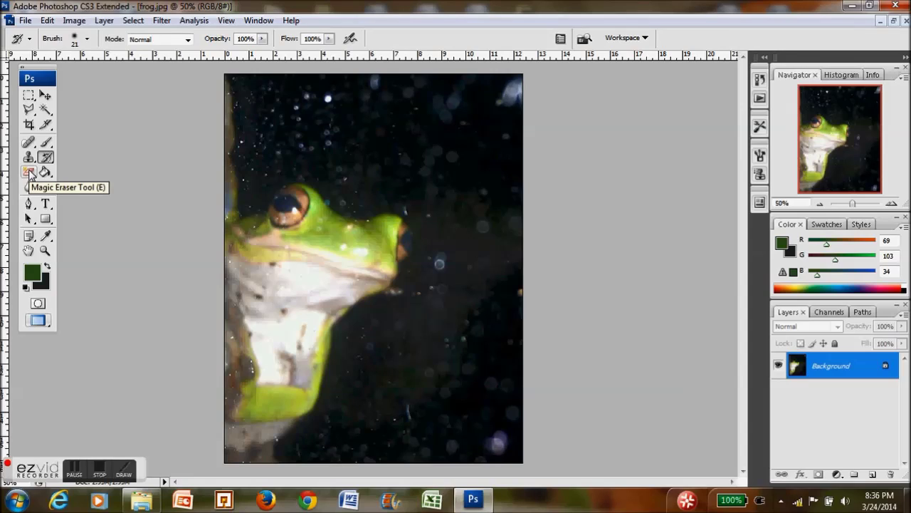
{"action": "left_click_drag", "start_coordinate": [29, 173], "coordinate": [72, 171]}
{"action": "mouse_move", "coordinate": [317, 235]}
{"action": "left_mouse_down"}
{"action": "mouse_move", "coordinate": [316, 260]}
{"action": "mouse_move", "coordinate": [337, 241]}
{"action": "mouse_move", "coordinate": [355, 254]}
{"action": "mouse_move", "coordinate": [361, 248]}
{"action": "mouse_move", "coordinate": [335, 256]}
{"action": "left_mouse_up"}
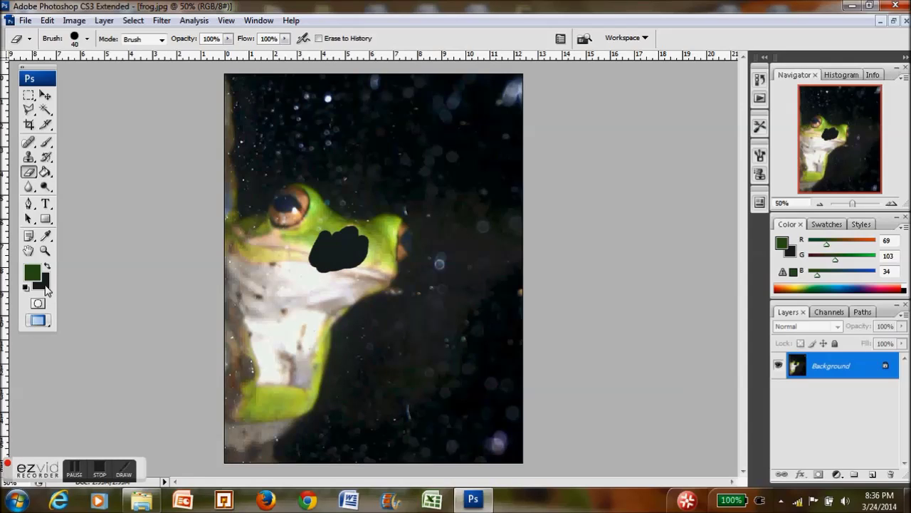
Step: Make yellow the background colour, erase a patch of the white throat to it, and undo both erasures
{"action": "left_click", "coordinate": [834, 226]}
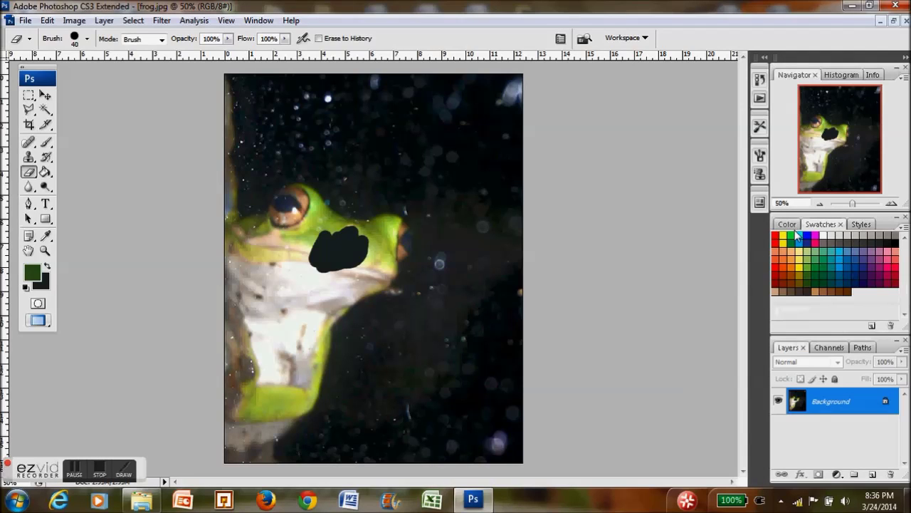
{"action": "left_click", "coordinate": [783, 236]}
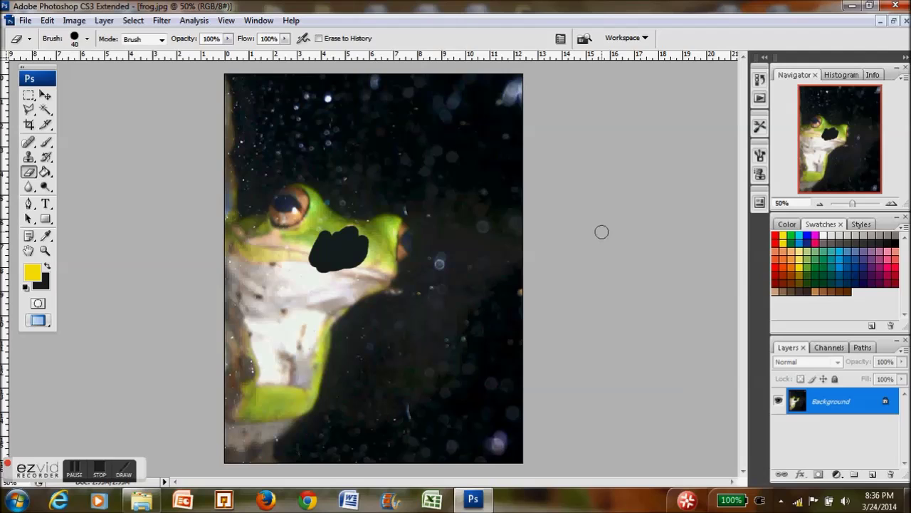
{"action": "left_click", "coordinate": [48, 266]}
{"action": "mouse_move", "coordinate": [332, 295]}
{"action": "left_mouse_down"}
{"action": "mouse_move", "coordinate": [299, 302]}
{"action": "mouse_move", "coordinate": [326, 287]}
{"action": "mouse_move", "coordinate": [322, 293]}
{"action": "left_mouse_up"}
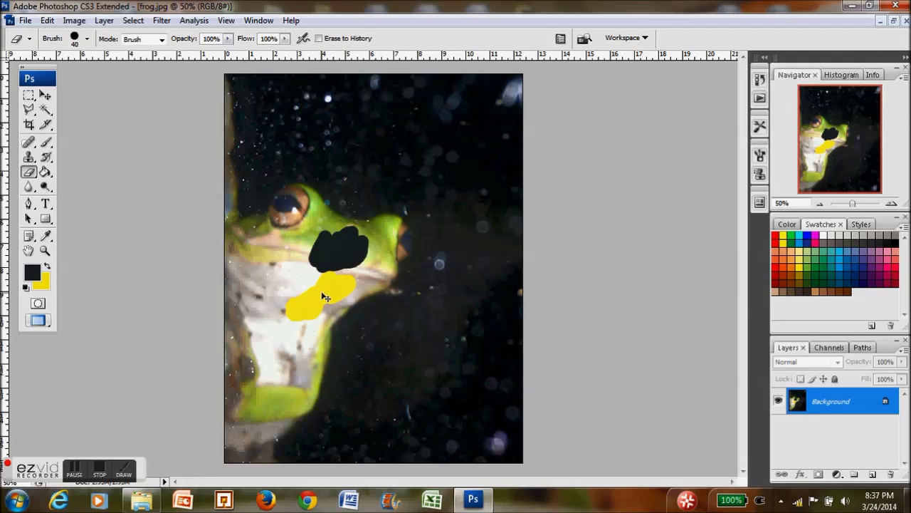
{"action": "key", "text": "ctrl+z"}
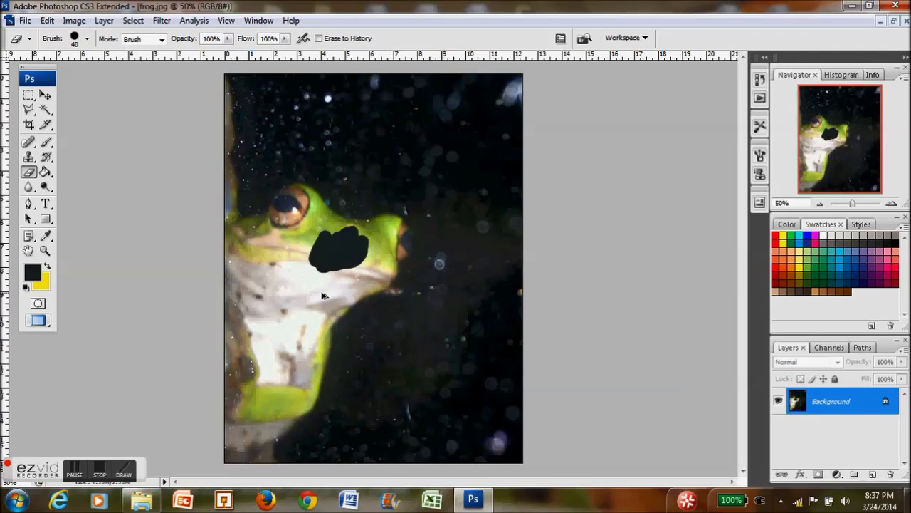
{"action": "key", "text": "ctrl+alt+z"}
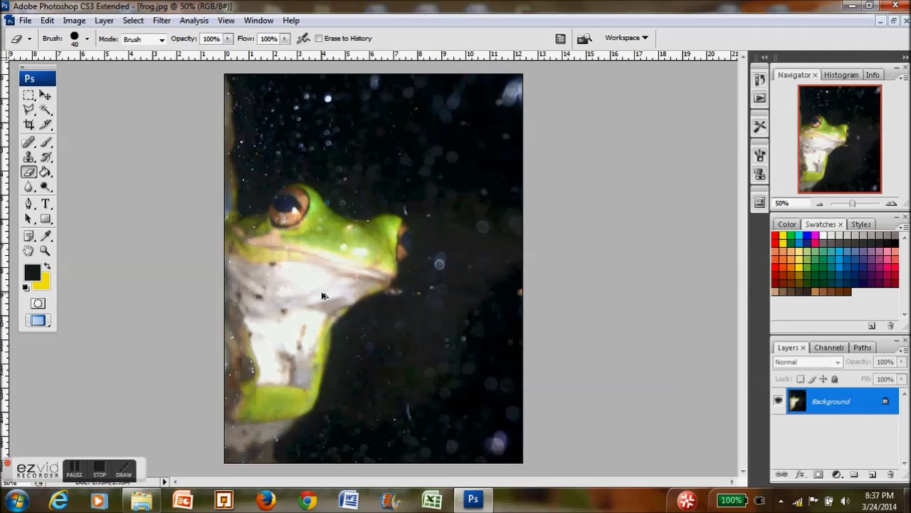
Step: Erase the green skin beside the eye, the white throat, the lower green patch and the dark backdrop with the Magic Eraser at tolerance 32
{"action": "right_click", "coordinate": [37, 174]}
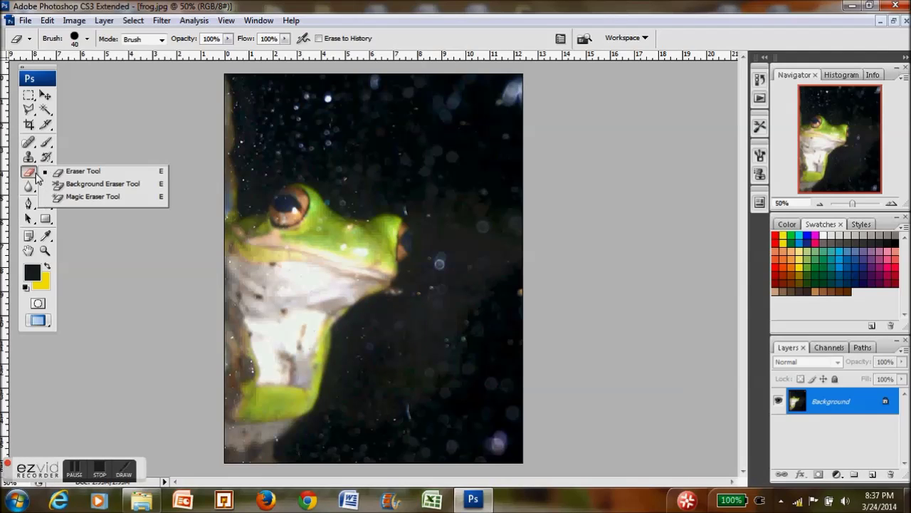
{"action": "left_click", "coordinate": [99, 197]}
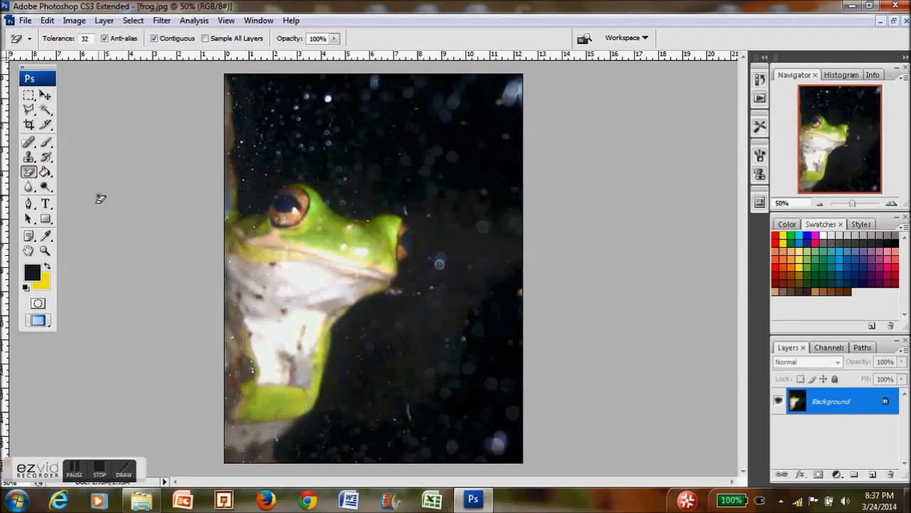
{"action": "left_click", "coordinate": [319, 211]}
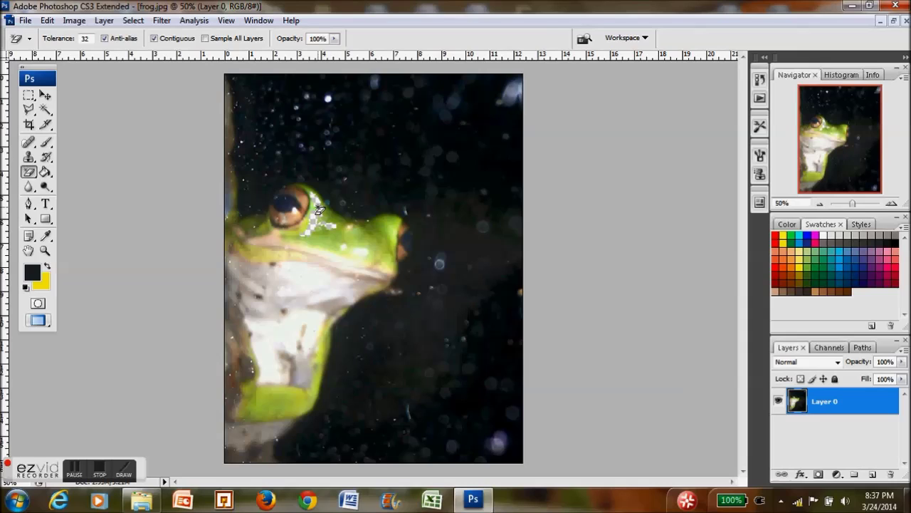
{"action": "left_click", "coordinate": [312, 276]}
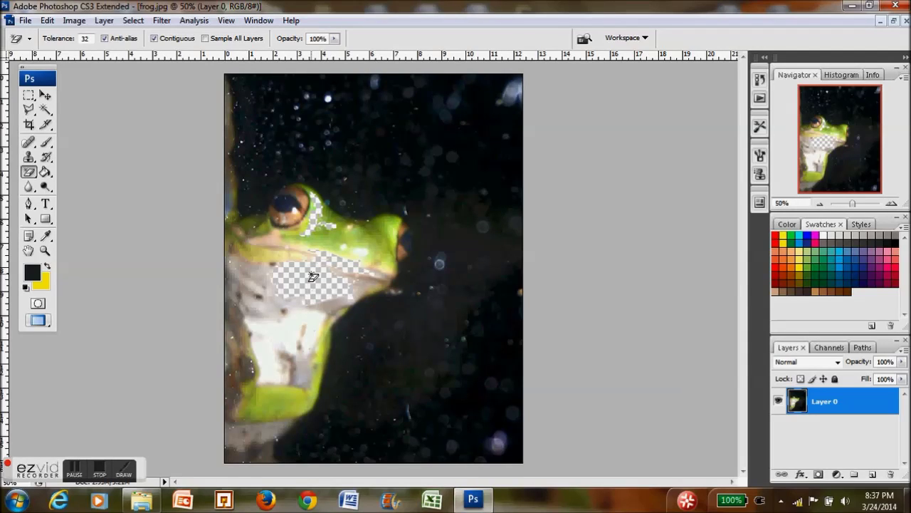
{"action": "left_click", "coordinate": [308, 283]}
{"action": "left_click", "coordinate": [275, 408]}
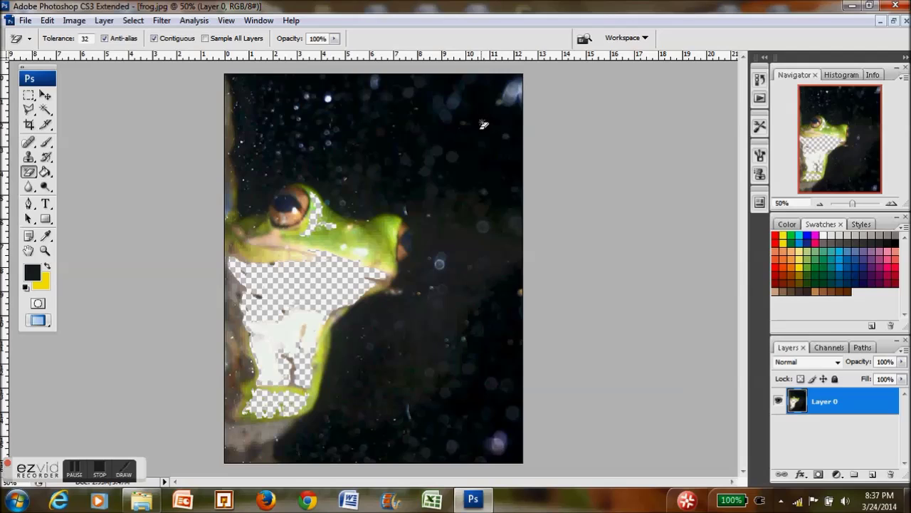
{"action": "left_click", "coordinate": [486, 114]}
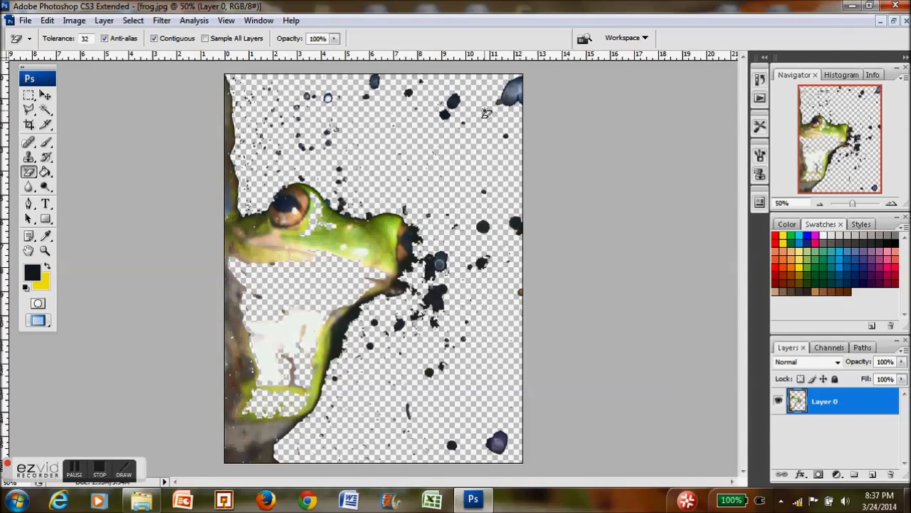
Step: Undo all the Magic Eraser deletions on the frog and backdrop
{"action": "key", "text": "ctrl+z"}
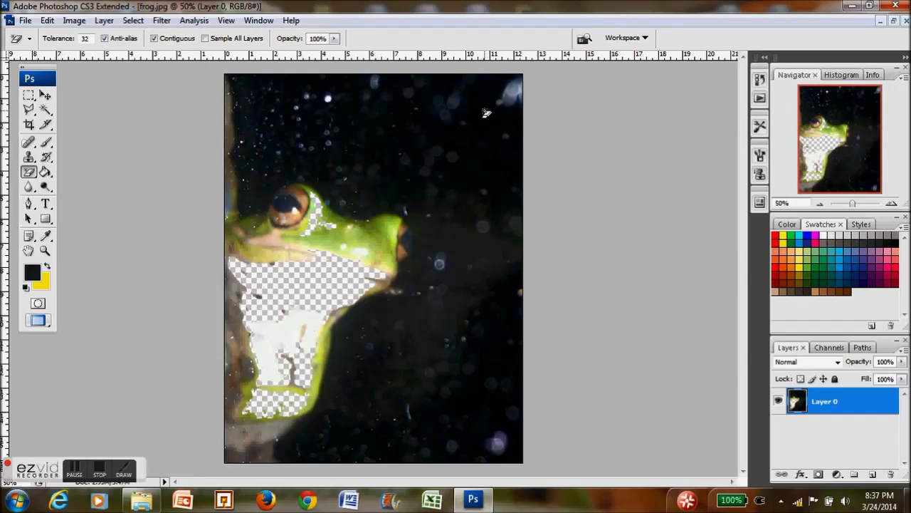
{"action": "key", "text": "ctrl+alt+z"}
{"action": "key", "text": "ctrl+alt+z"}
{"action": "key", "text": "ctrl+alt+z"}
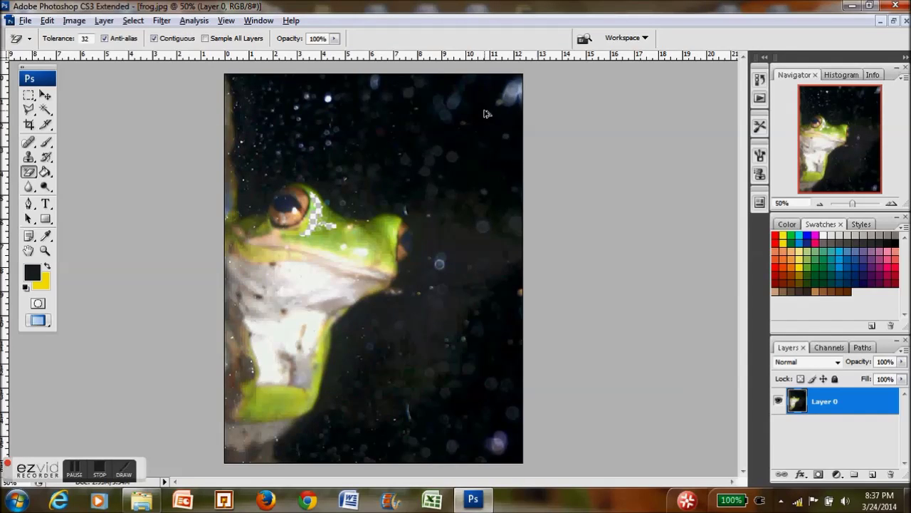
{"action": "key", "text": "ctrl+alt+z"}
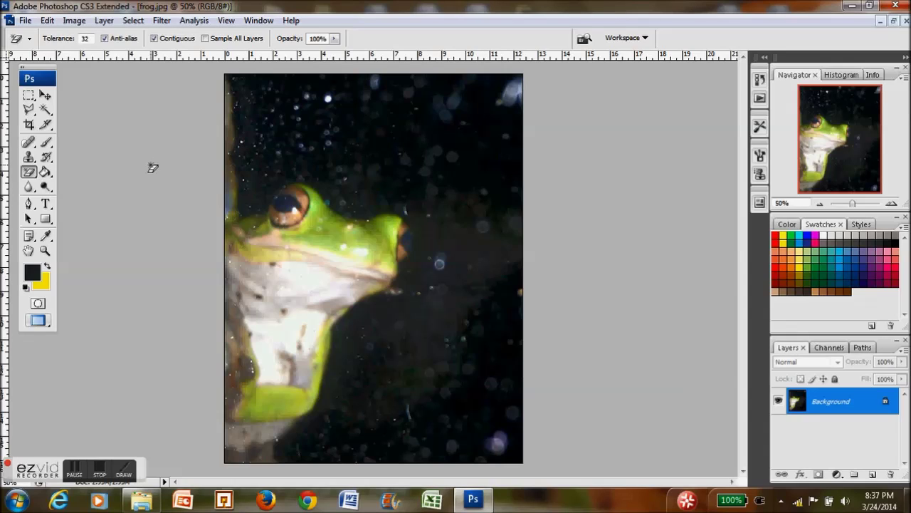
Step: Fill areas behind the eye, on the green cheek and on the throat with near-black using the Paint Bucket at tolerance 32
{"action": "left_click", "coordinate": [45, 172]}
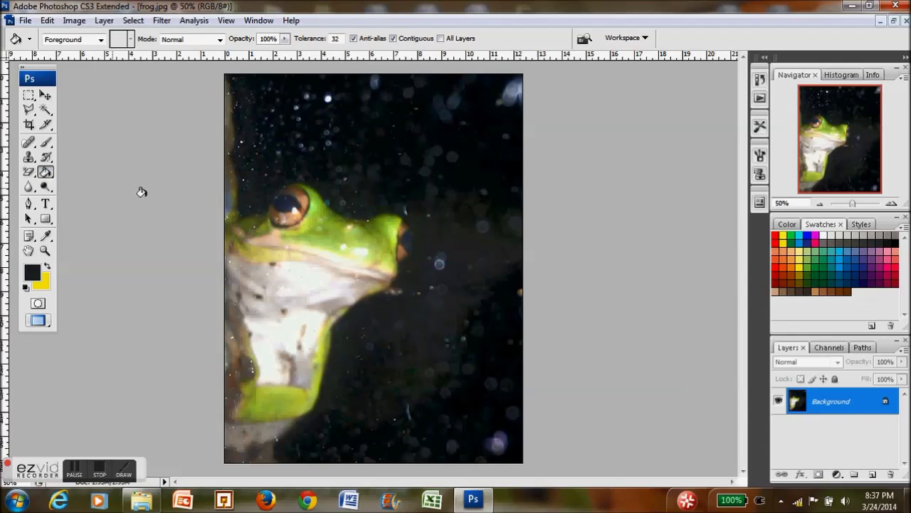
{"action": "left_click", "coordinate": [235, 218]}
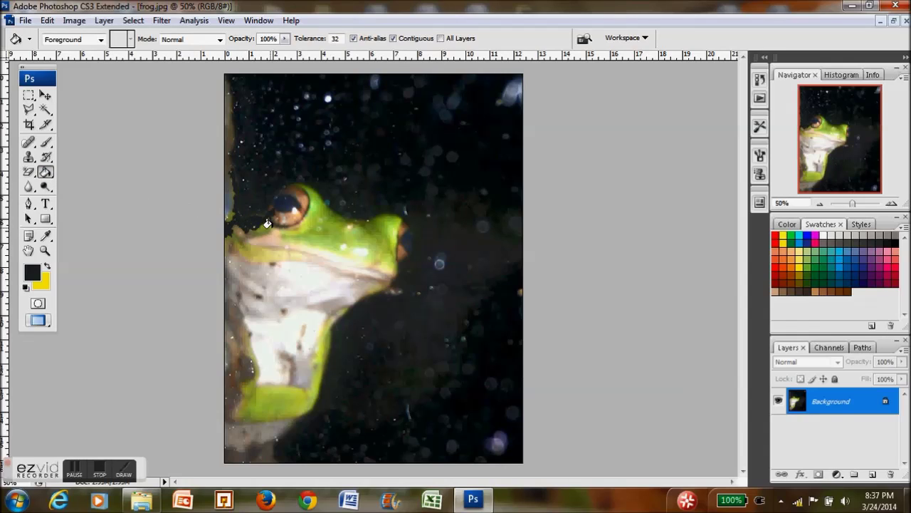
{"action": "left_click", "coordinate": [320, 236]}
{"action": "left_click", "coordinate": [302, 271]}
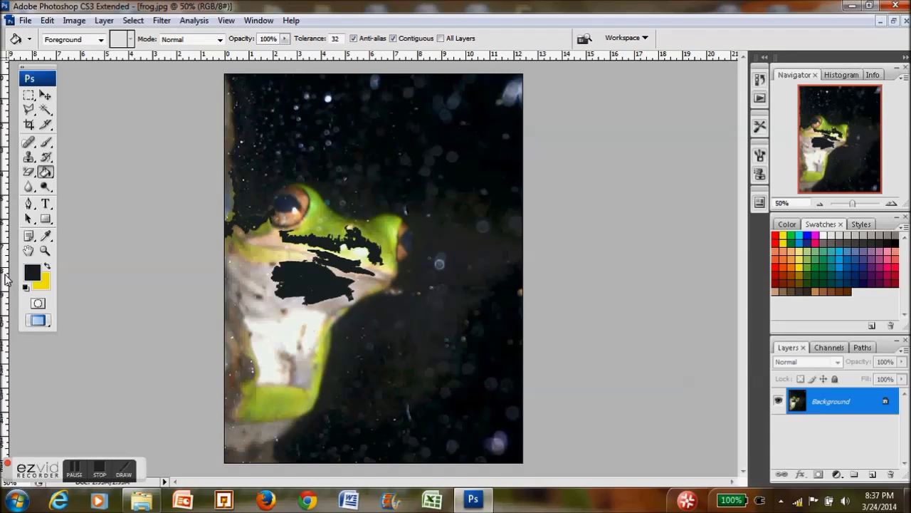
Step: Swap the colours to make yellow the foreground, fill the frog's white chest with it, and undo all the bucket fills
{"action": "left_click", "coordinate": [48, 267]}
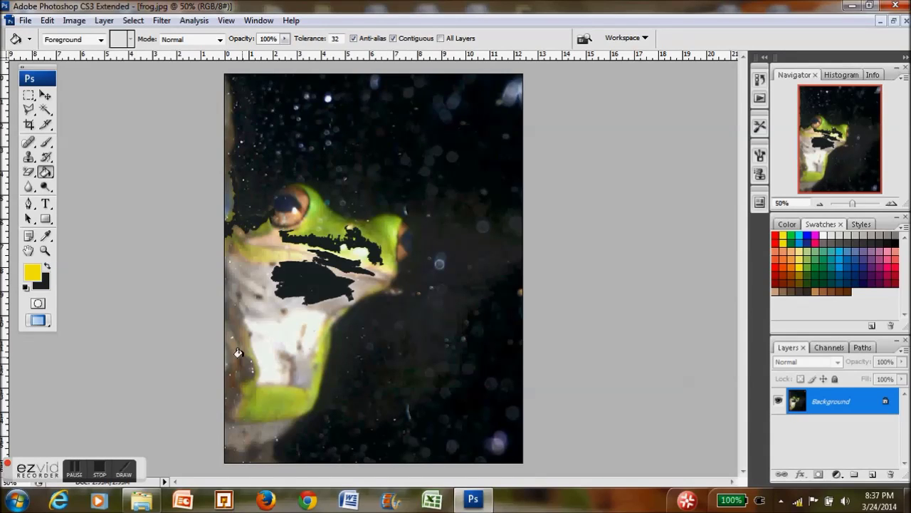
{"action": "left_click", "coordinate": [267, 333]}
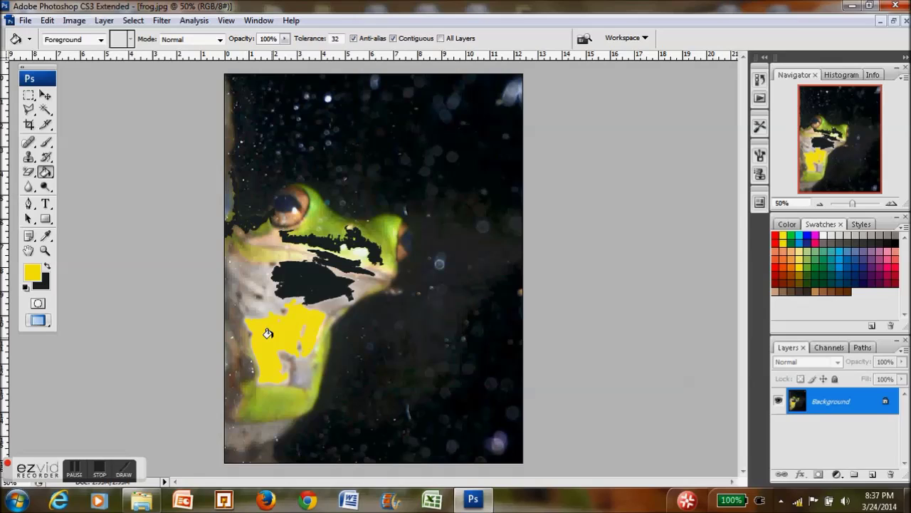
{"action": "key", "text": "ctrl+alt+z"}
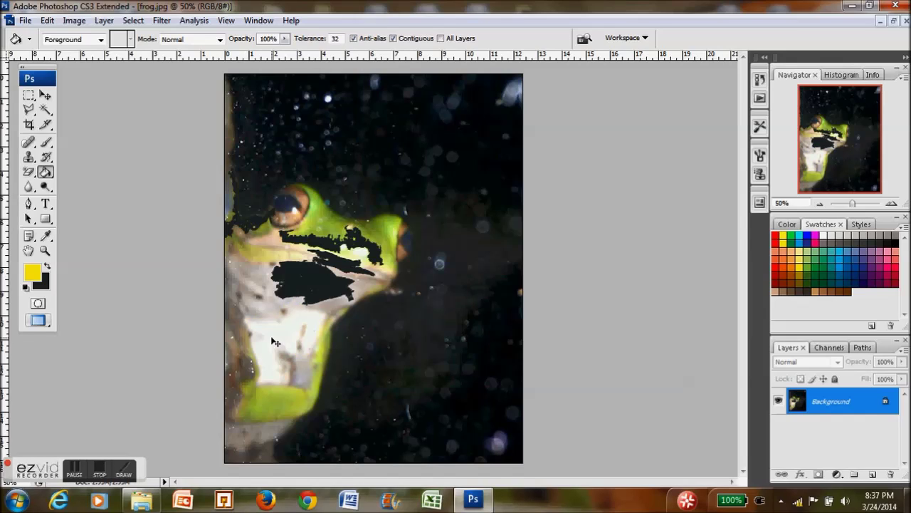
{"action": "key", "text": "ctrl+alt+z"}
{"action": "key", "text": "ctrl+alt+z"}
{"action": "key", "text": "ctrl+alt+z"}
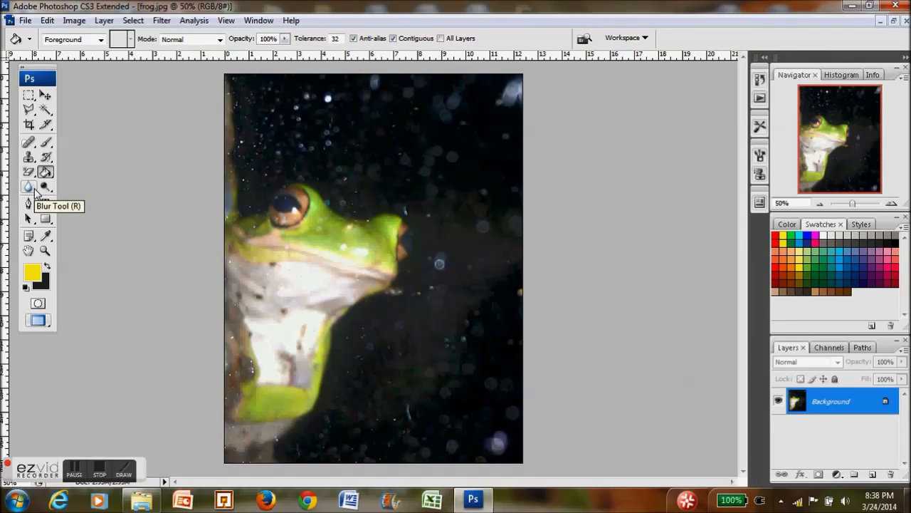
Step: Set the Smudge tool to the hard 19 px brush and try it on the frog's mouth
{"action": "left_click", "coordinate": [34, 191]}
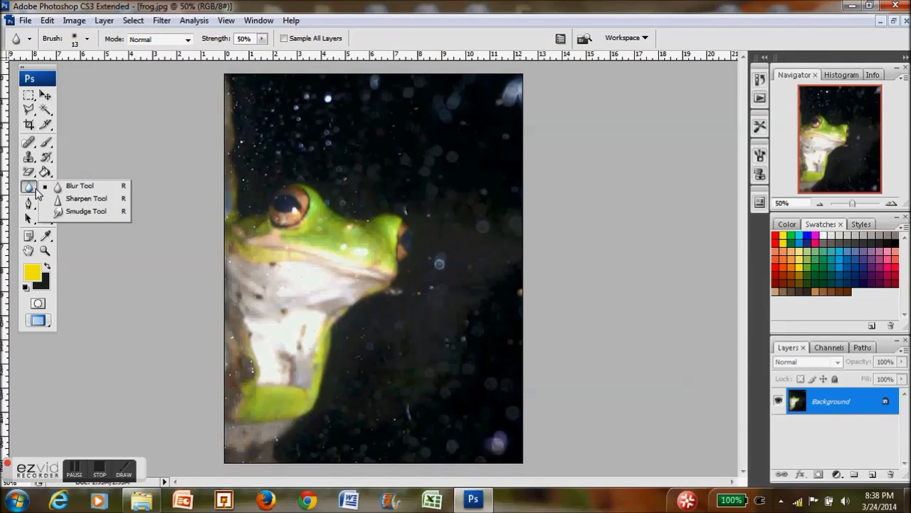
{"action": "left_click", "coordinate": [86, 211]}
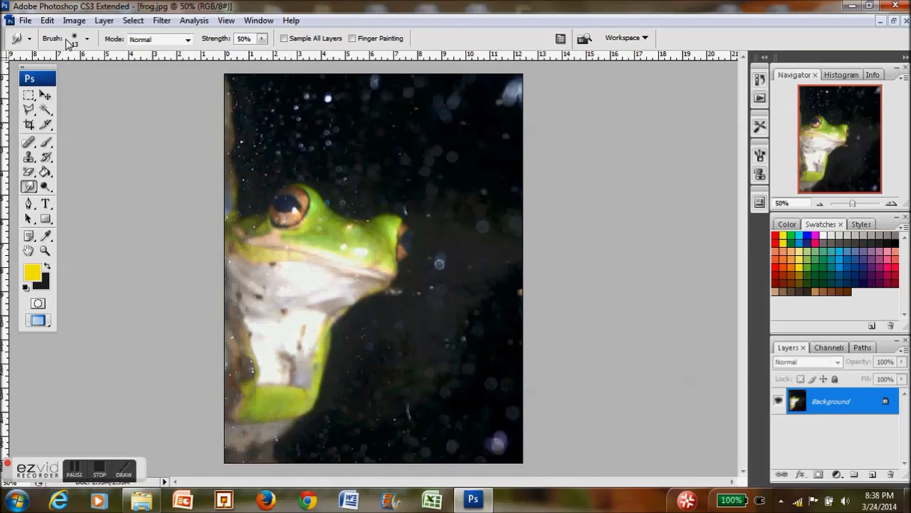
{"action": "left_click", "coordinate": [87, 40]}
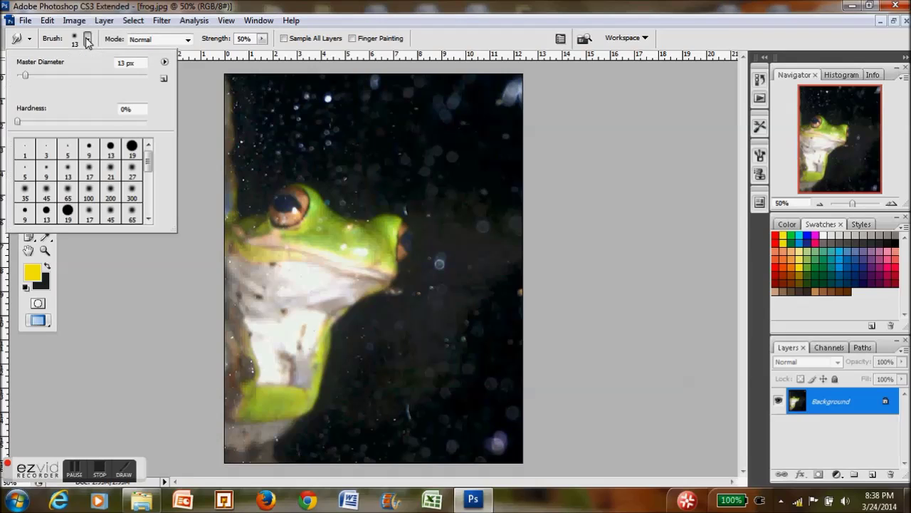
{"action": "left_click", "coordinate": [67, 210]}
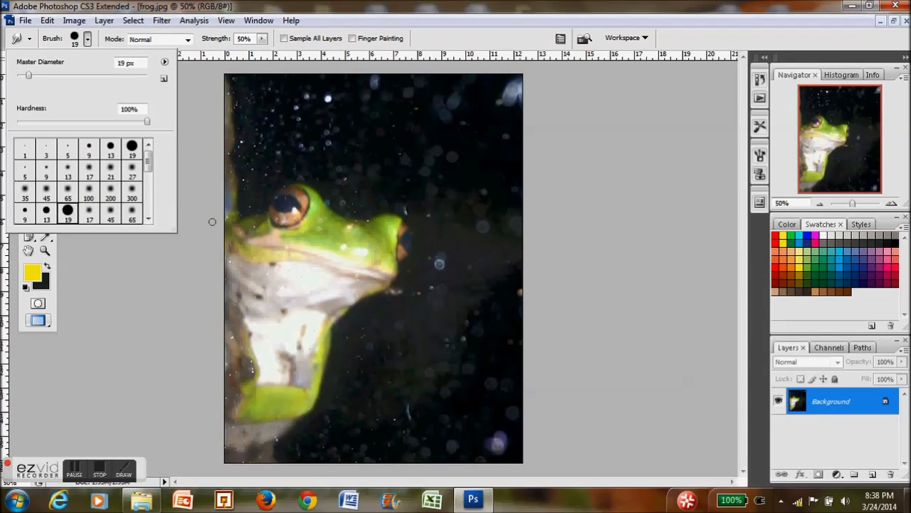
{"action": "left_click", "coordinate": [345, 265]}
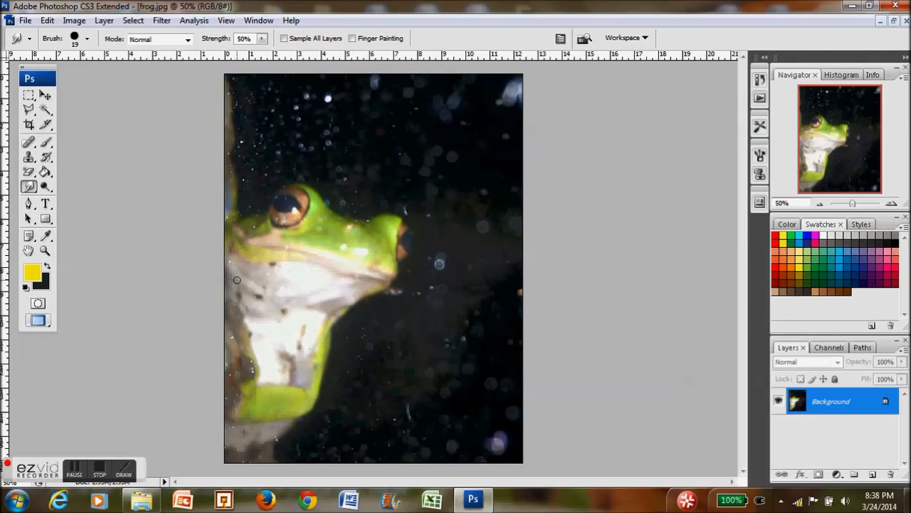
Step: Draw a curved yellow shape above and across the frog's eye with the Pen tool, after looking at the Dodge tool variants
{"action": "left_click", "coordinate": [52, 192]}
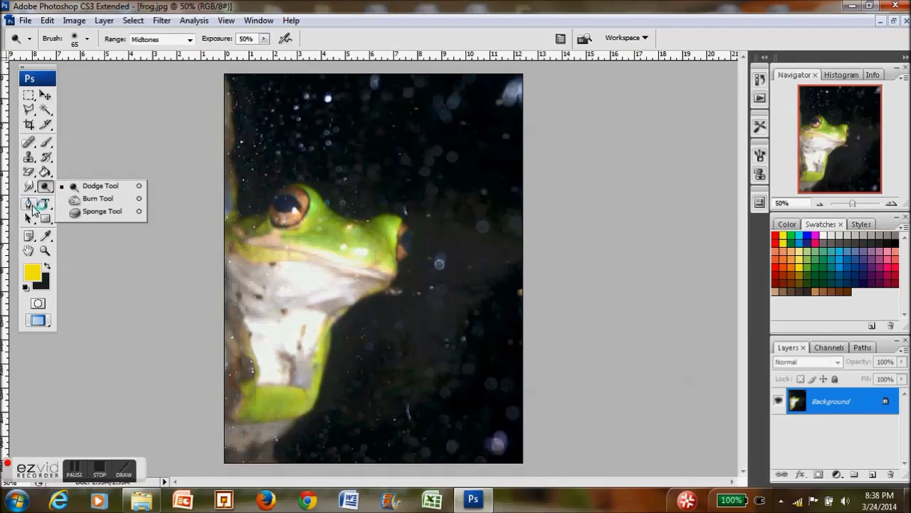
{"action": "left_click", "coordinate": [32, 206]}
{"action": "left_click", "coordinate": [32, 206]}
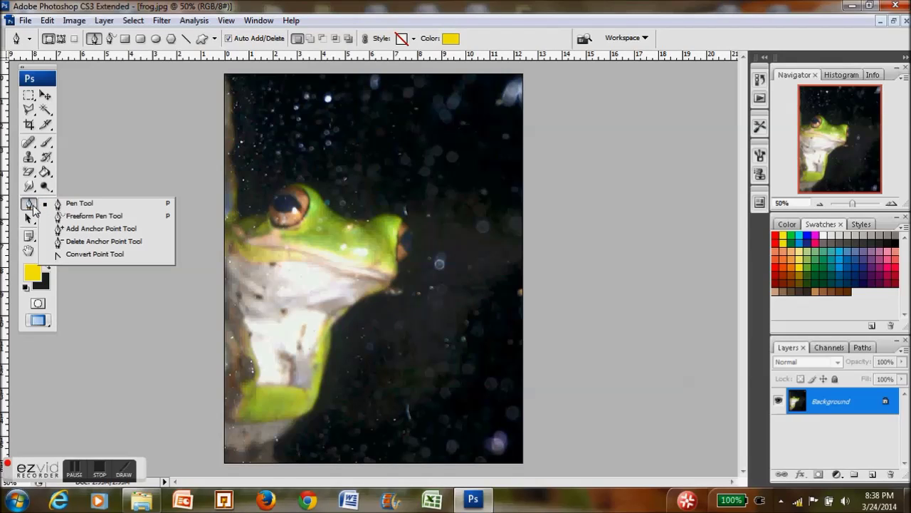
{"action": "left_click", "coordinate": [74, 204]}
{"action": "left_click", "coordinate": [76, 203]}
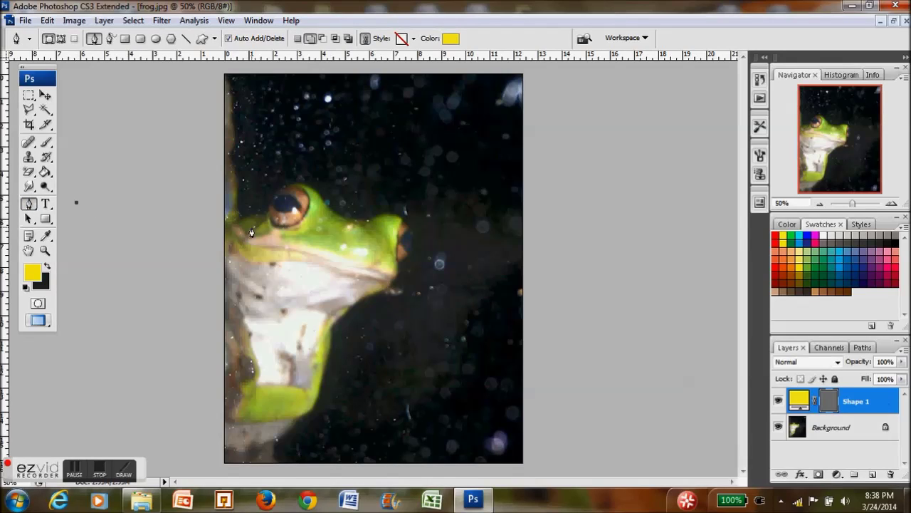
{"action": "left_click_drag", "start_coordinate": [363, 170], "coordinate": [280, 283]}
{"action": "left_click_drag", "start_coordinate": [284, 223], "coordinate": [285, 195]}
{"action": "left_click_drag", "start_coordinate": [284, 226], "coordinate": [247, 289]}
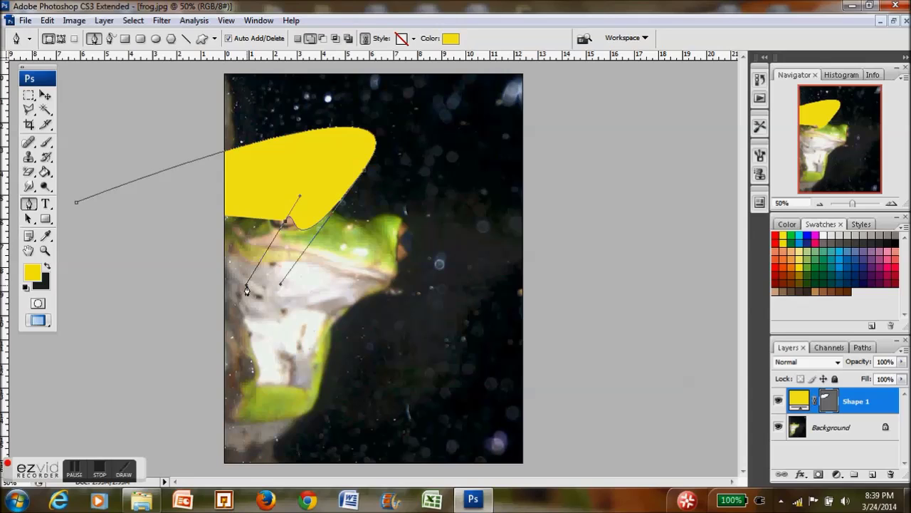
Step: Undo the entire yellow Pen shape on the frog
{"action": "key", "text": "ctrl+z"}
{"action": "key", "text": "ctrl+z"}
{"action": "key", "text": "ctrl+alt+z"}
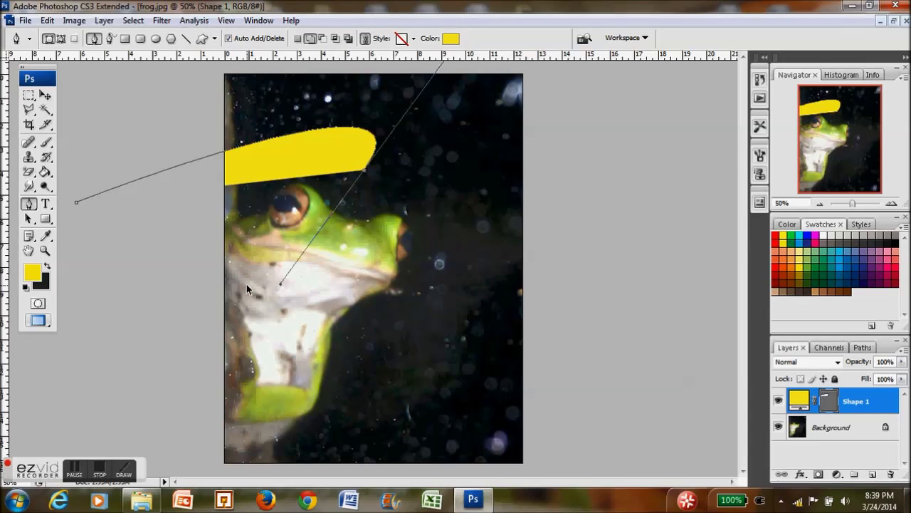
{"action": "key", "text": "ctrl+alt+z"}
{"action": "key", "text": "ctrl+alt+z"}
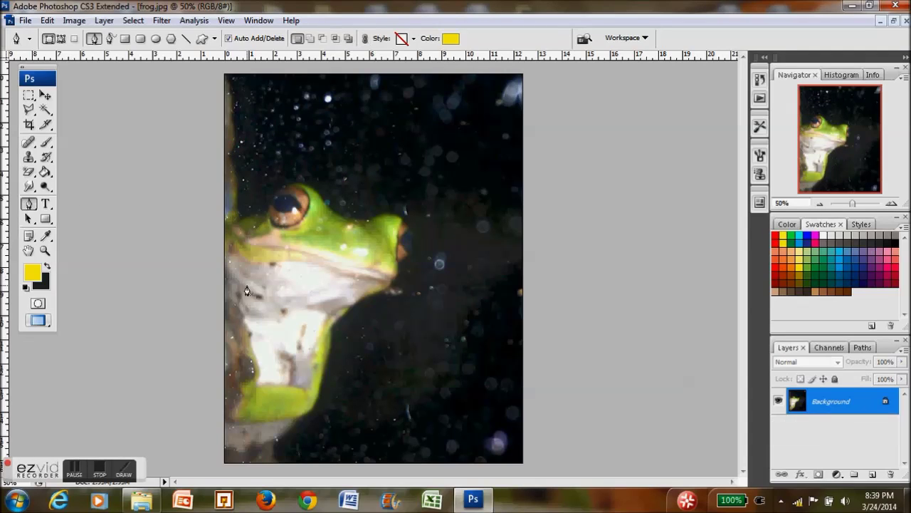
Step: Draw two freehand yellow shapes on the dark backdrop with the Freeform Pen, swapping the colours between them, and undo both shapes
{"action": "left_click_drag", "start_coordinate": [37, 206], "coordinate": [79, 216]}
{"action": "mouse_move", "coordinate": [295, 151]}
{"action": "left_mouse_down"}
{"action": "mouse_move", "coordinate": [386, 147]}
{"action": "mouse_move", "coordinate": [376, 172]}
{"action": "mouse_move", "coordinate": [420, 161]}
{"action": "mouse_move", "coordinate": [415, 175]}
{"action": "mouse_move", "coordinate": [438, 169]}
{"action": "left_mouse_up"}
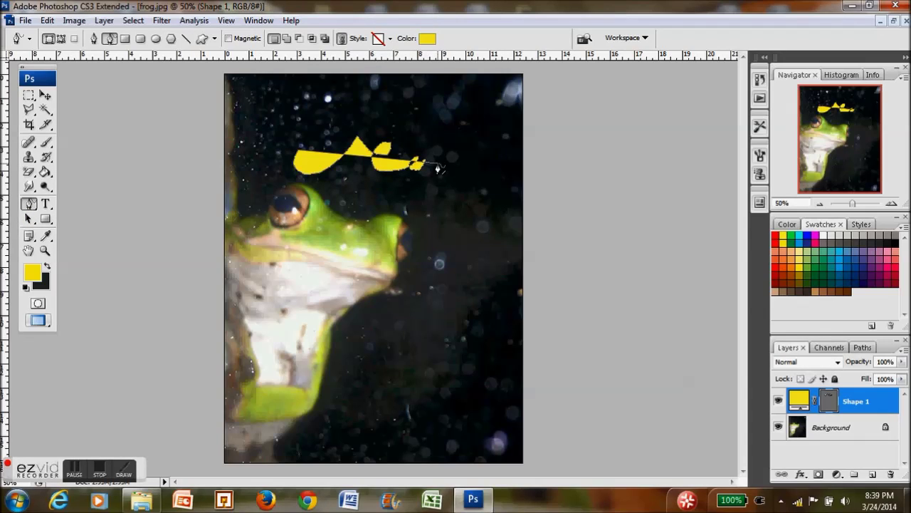
{"action": "left_click", "coordinate": [48, 267]}
{"action": "mouse_move", "coordinate": [466, 337]}
{"action": "left_mouse_down"}
{"action": "mouse_move", "coordinate": [412, 330]}
{"action": "mouse_move", "coordinate": [463, 375]}
{"action": "mouse_move", "coordinate": [416, 366]}
{"action": "mouse_move", "coordinate": [379, 407]}
{"action": "mouse_move", "coordinate": [356, 392]}
{"action": "left_mouse_up"}
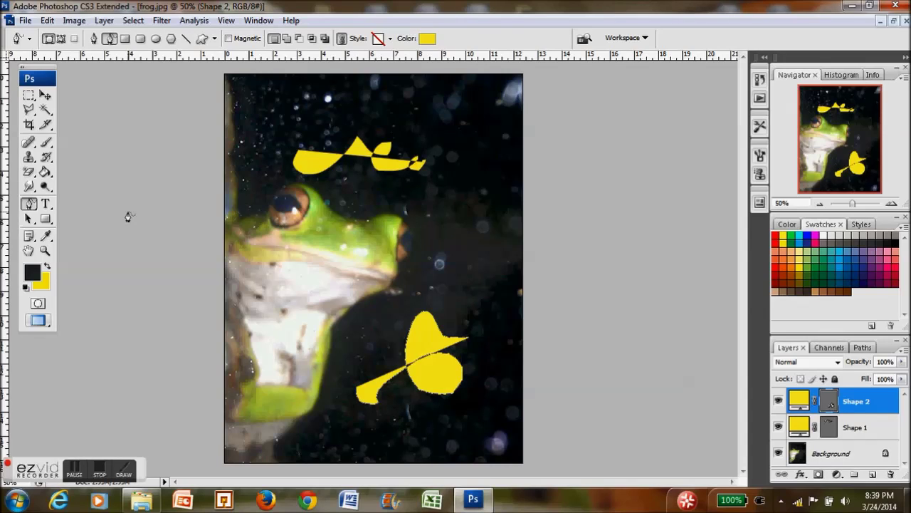
{"action": "key", "text": "ctrl+z"}
{"action": "key", "text": "ctrl+z"}
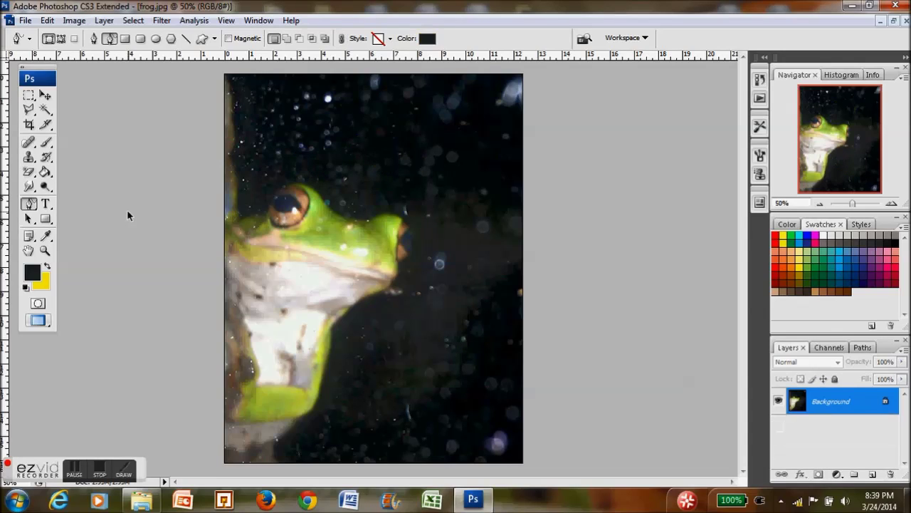
Step: Create a text box across the frog's chest with the Type tool and enter "this is what I am talking about"
{"action": "left_click", "coordinate": [45, 204]}
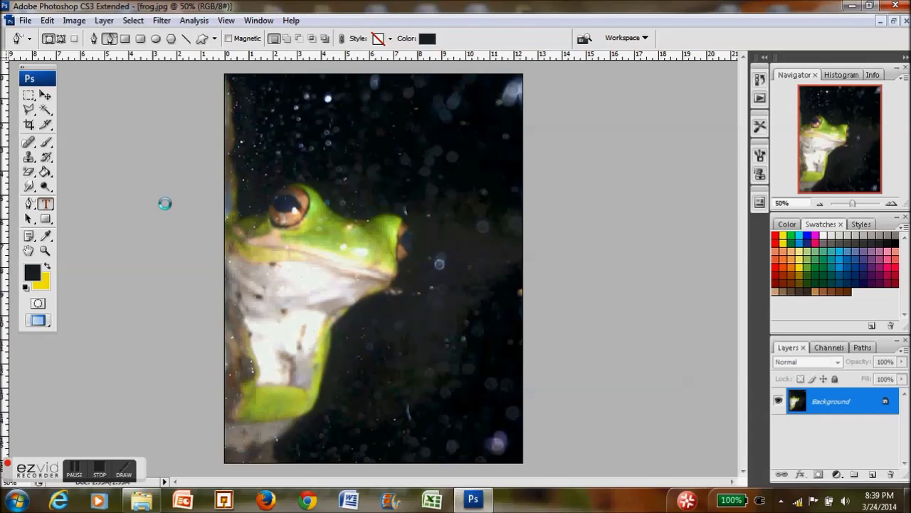
{"action": "left_click_drag", "start_coordinate": [379, 345], "coordinate": [274, 306]}
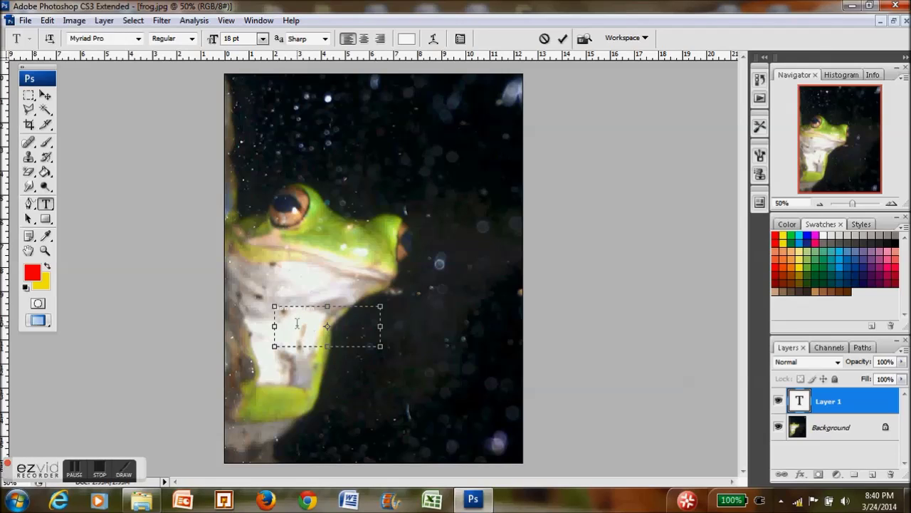
{"action": "type", "text": "all abou"}
Step: Set the text on the frog's chest to 72 pt, colour it red and commit it
{"action": "left_click_drag", "start_coordinate": [351, 311], "coordinate": [277, 319]}
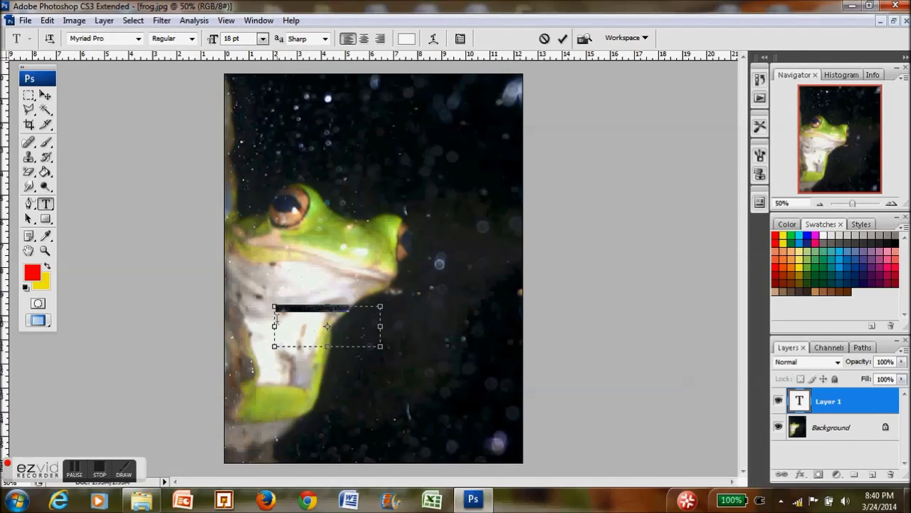
{"action": "left_click", "coordinate": [263, 38]}
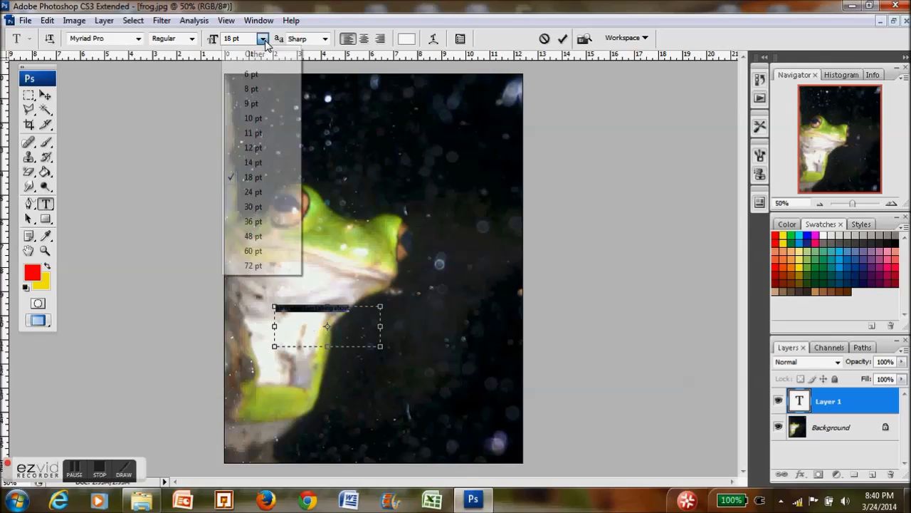
{"action": "left_click", "coordinate": [254, 266]}
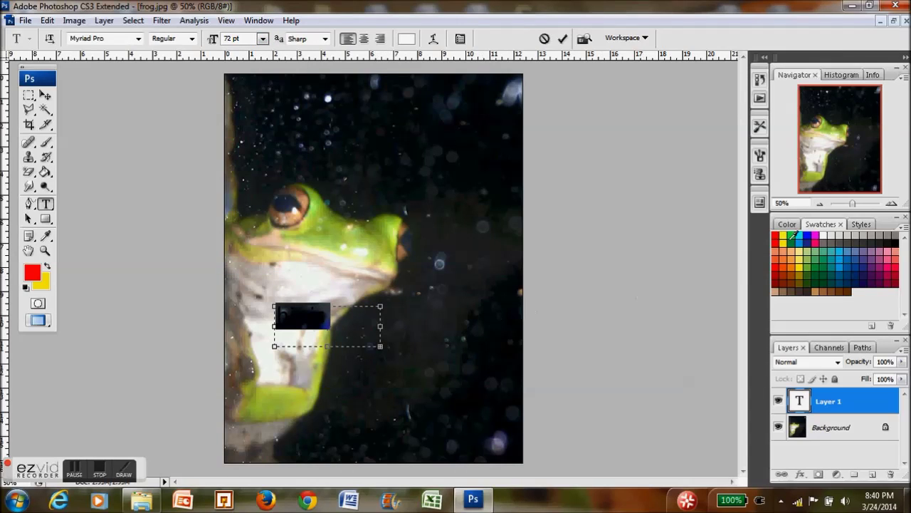
{"action": "left_click", "coordinate": [777, 237]}
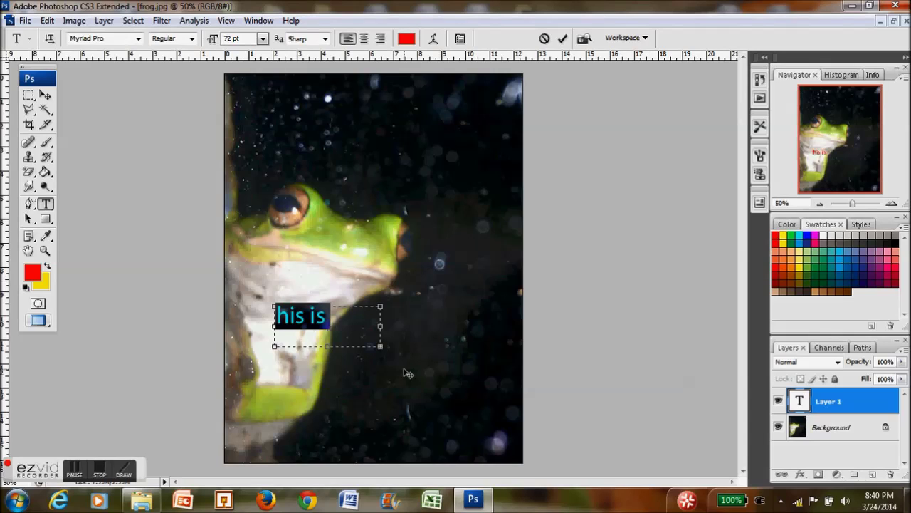
{"action": "left_click", "coordinate": [49, 98]}
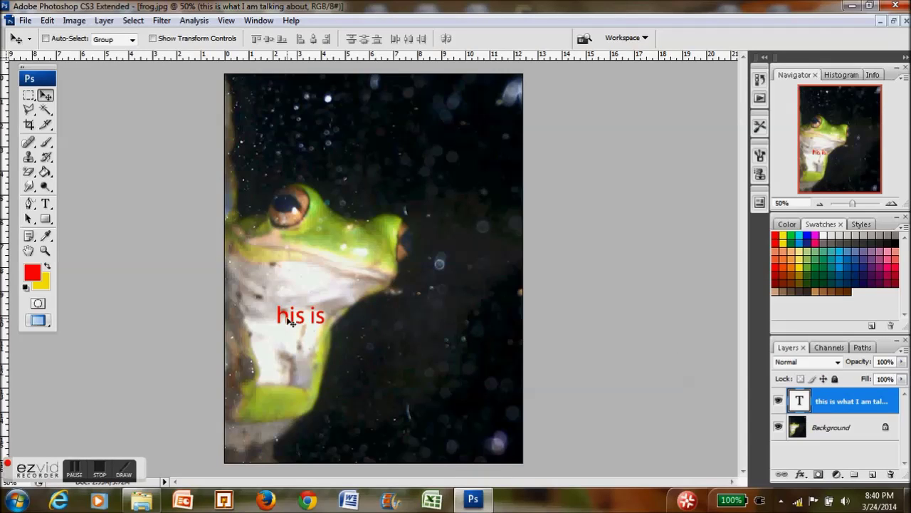
Step: Reopen the "this is what I am talking about" text layer for editing and select its visible words
{"action": "left_click", "coordinate": [45, 204]}
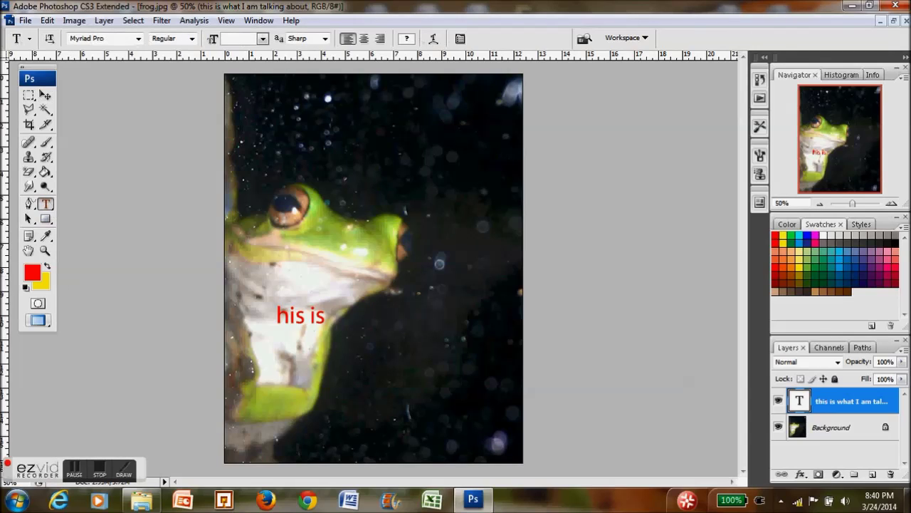
{"action": "left_click", "coordinate": [344, 327]}
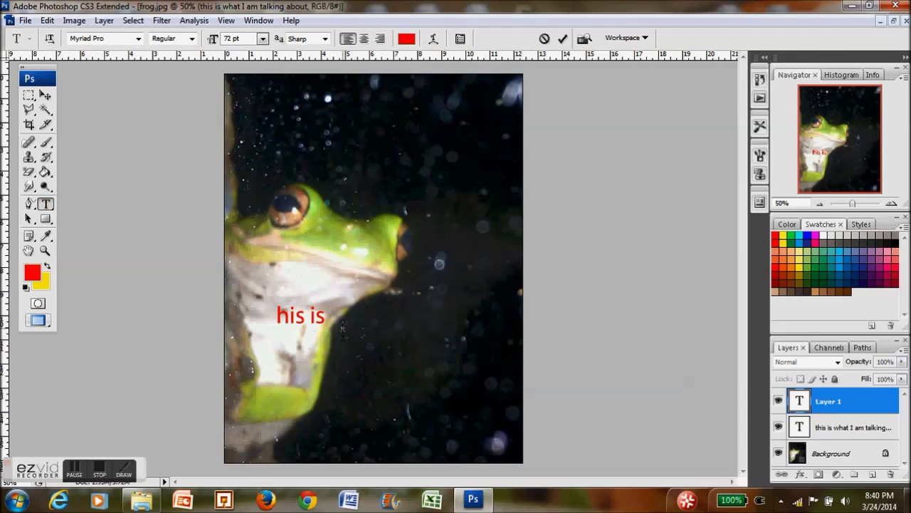
{"action": "right_click", "coordinate": [293, 317]}
{"action": "left_click", "coordinate": [283, 312]}
{"action": "left_click", "coordinate": [839, 425]}
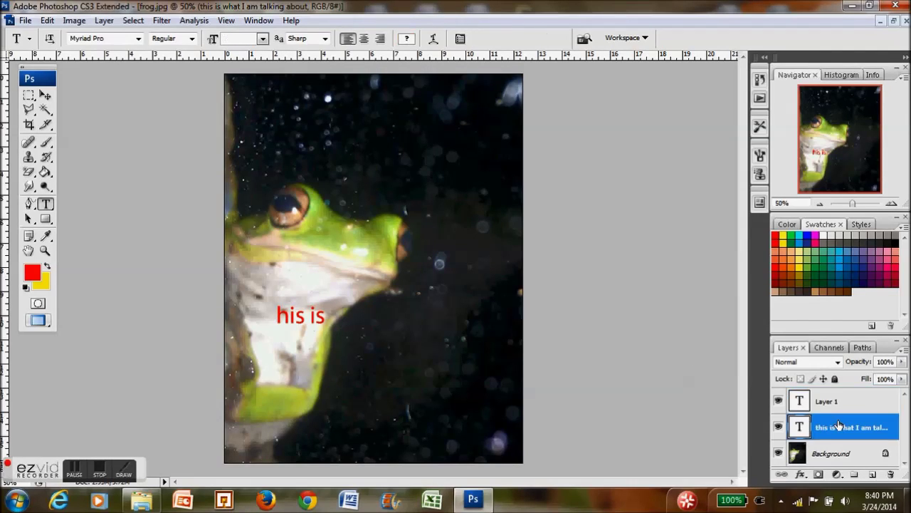
{"action": "left_click_drag", "start_coordinate": [276, 313], "coordinate": [345, 309]}
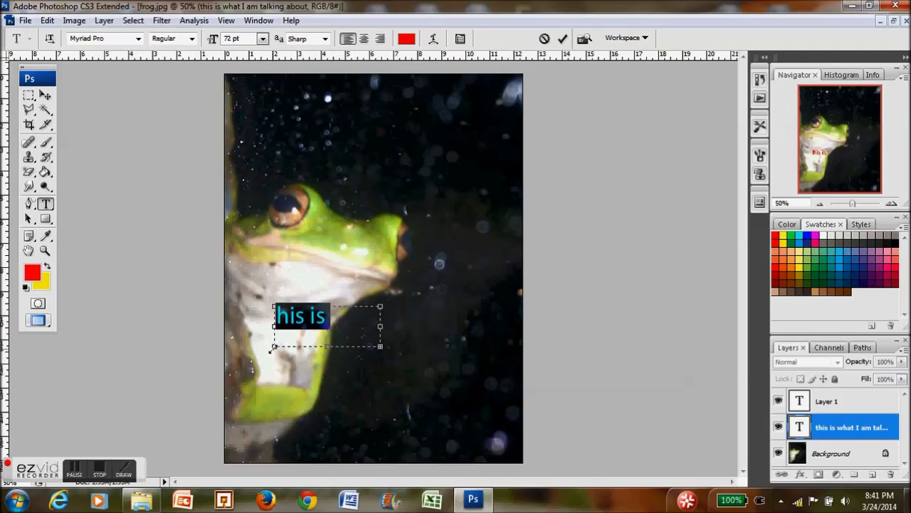
Step: Enlarge the text box down and to the left, try widening it across the dark backdrop, and undo the widening
{"action": "left_click_drag", "start_coordinate": [273, 349], "coordinate": [245, 377]}
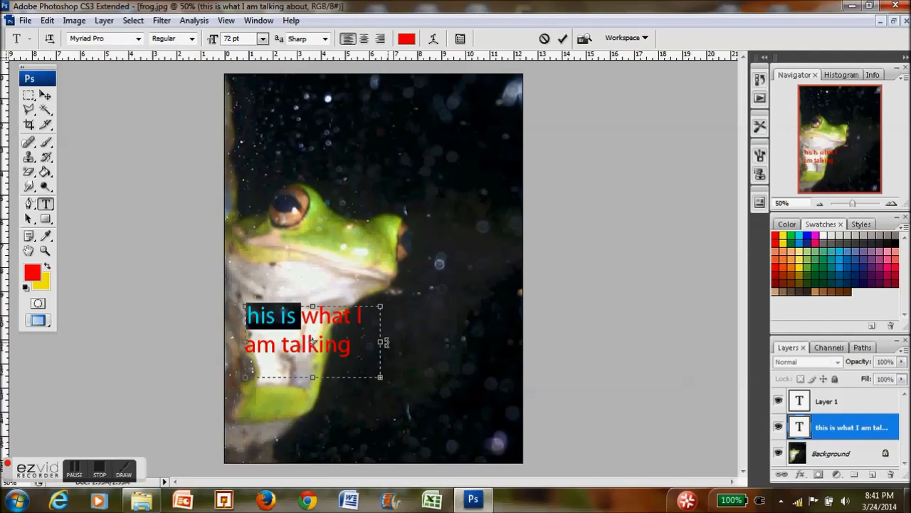
{"action": "left_click_drag", "start_coordinate": [383, 342], "coordinate": [509, 345]}
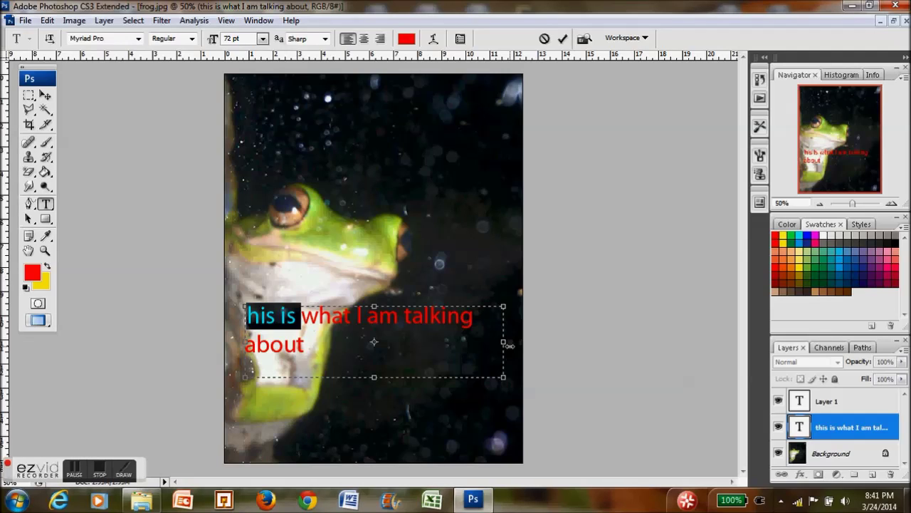
{"action": "key", "text": "ctrl+z"}
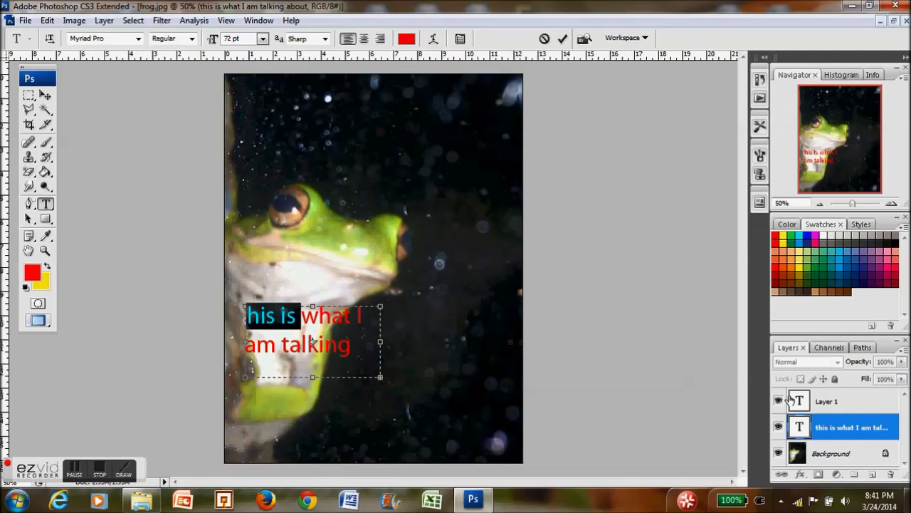
Step: Delete the "this is what I am talking about" text layer and the empty text layer, Layer 1
{"action": "left_click", "coordinate": [841, 423]}
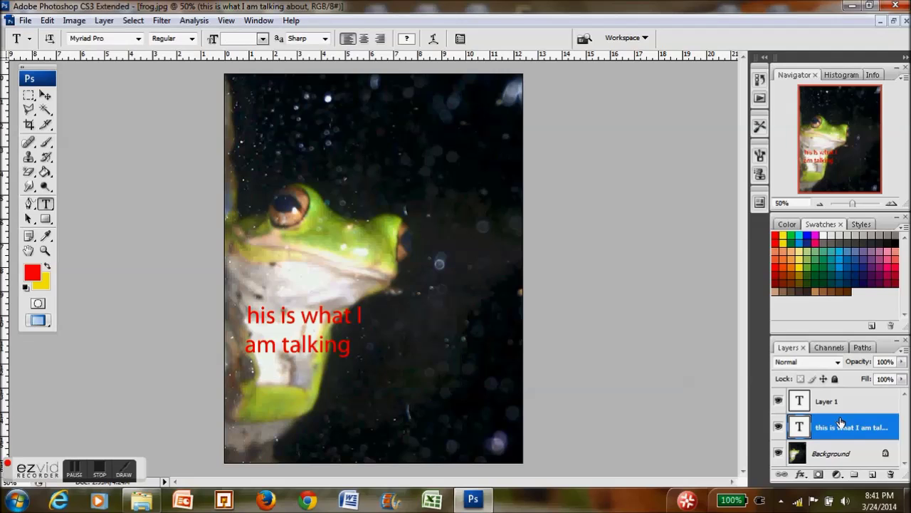
{"action": "right_click", "coordinate": [841, 422]}
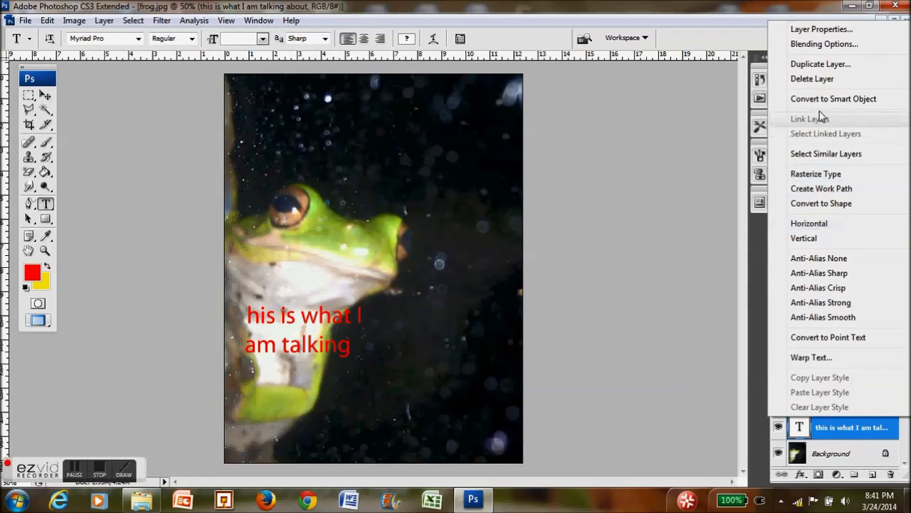
{"action": "left_click", "coordinate": [816, 80]}
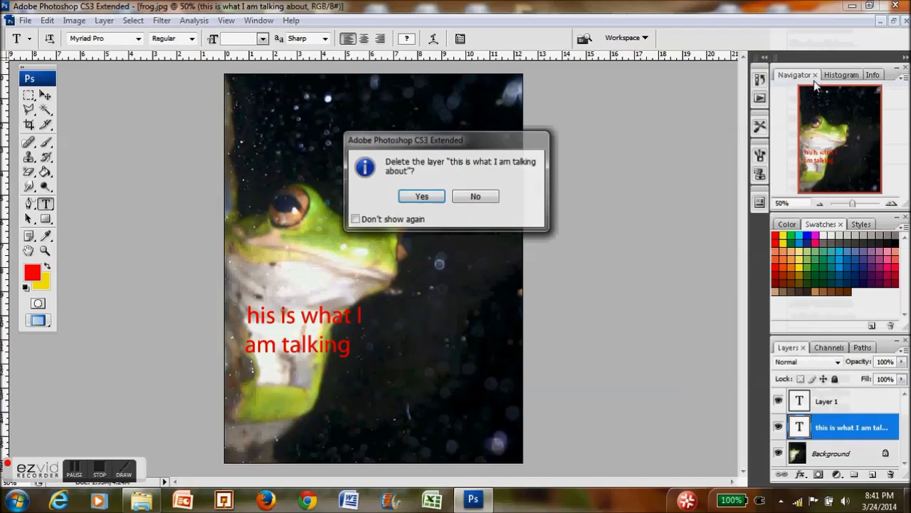
{"action": "key", "text": "Return"}
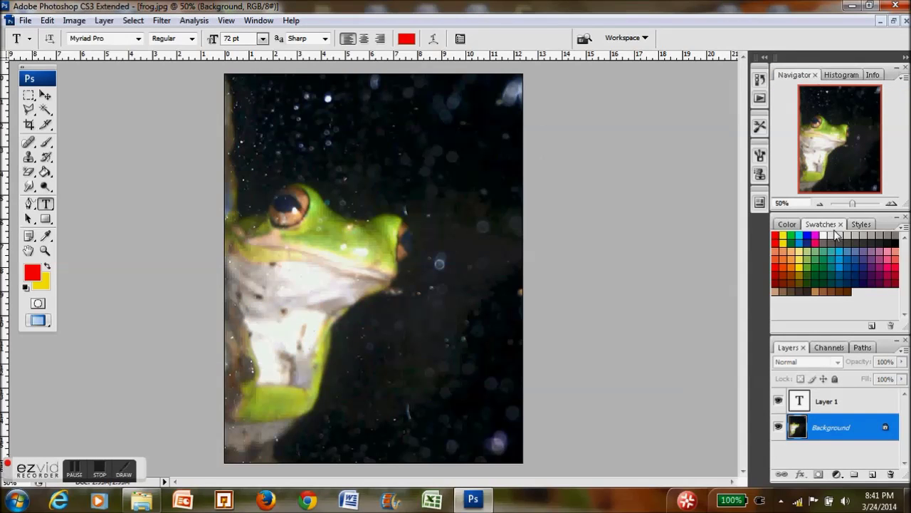
{"action": "left_click", "coordinate": [842, 401]}
{"action": "right_click", "coordinate": [841, 401]}
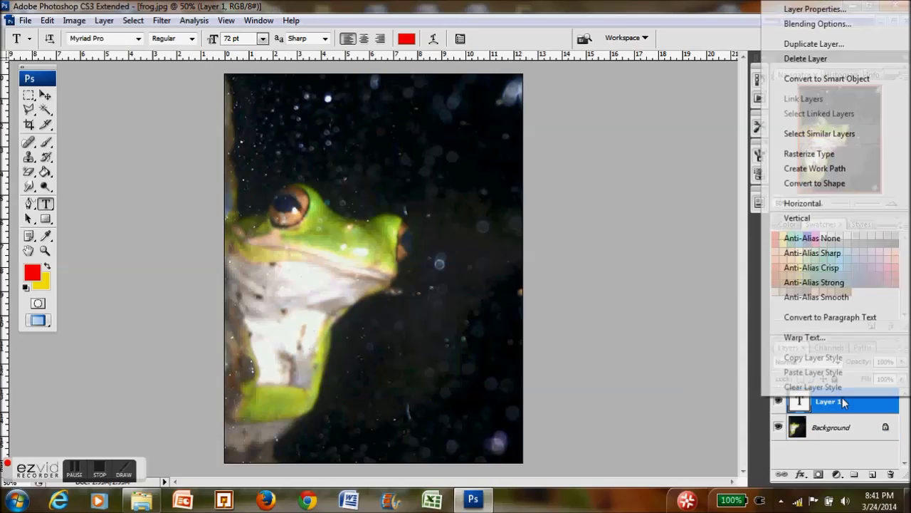
{"action": "left_click", "coordinate": [802, 60]}
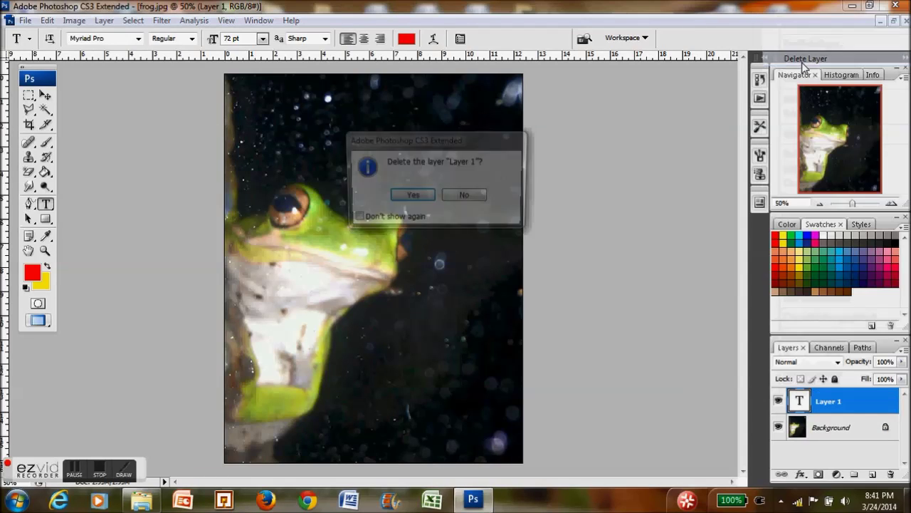
{"action": "key", "text": "Return"}
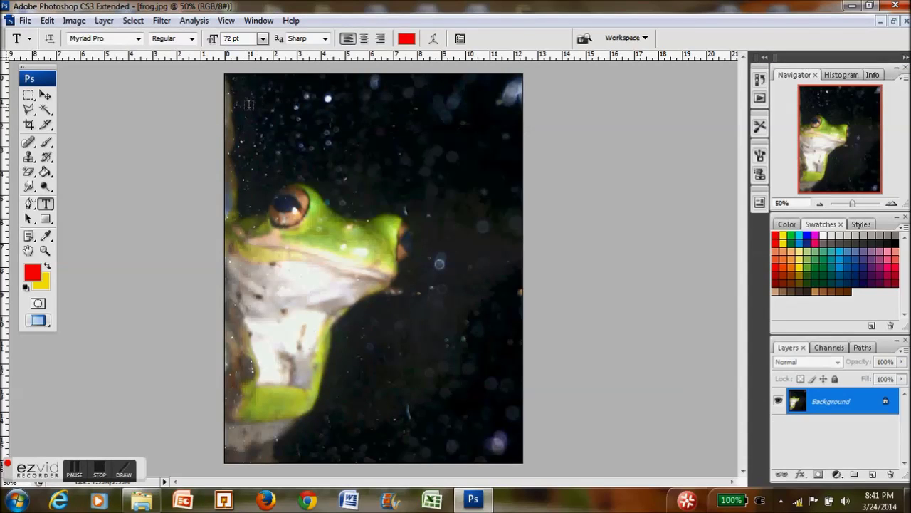
Step: Draw a red ellipse over the frog's mouth with the Ellipse tool, swap the colours to make yellow the foreground, and undo the ellipse
{"action": "left_click", "coordinate": [47, 223]}
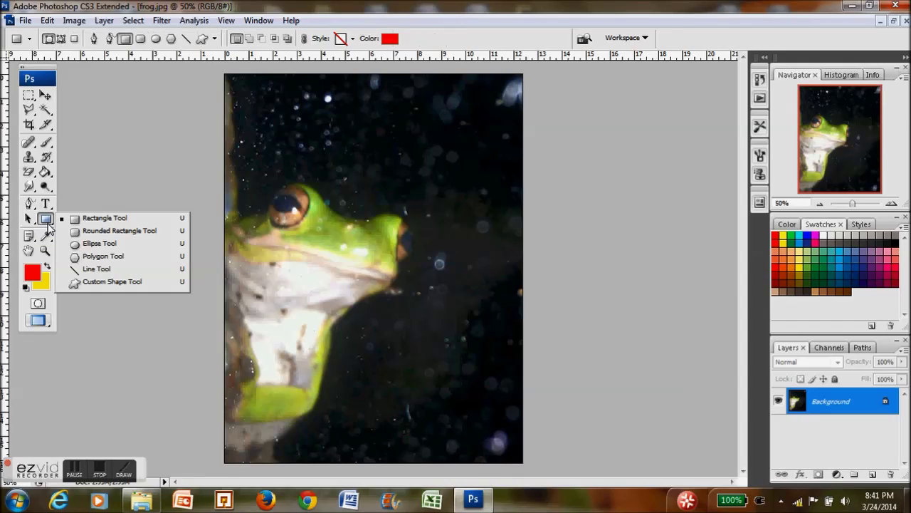
{"action": "left_click", "coordinate": [114, 249]}
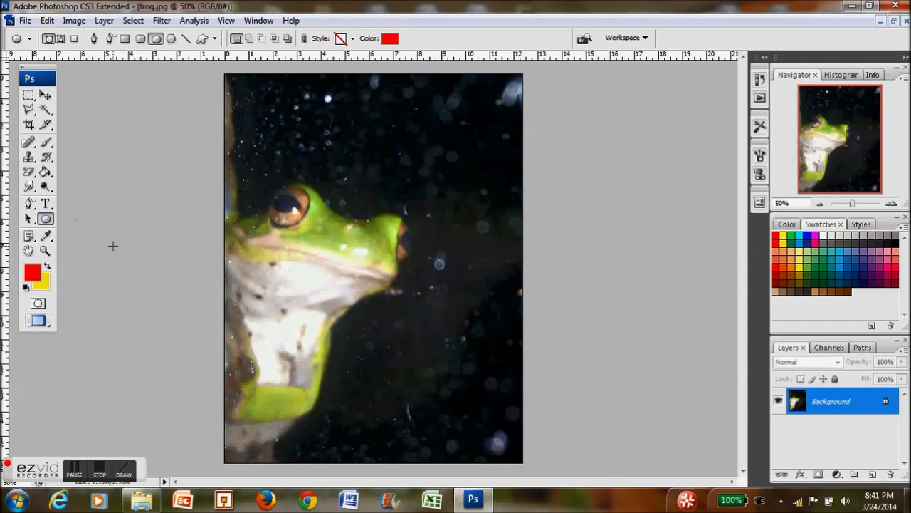
{"action": "left_click_drag", "start_coordinate": [378, 300], "coordinate": [293, 225]}
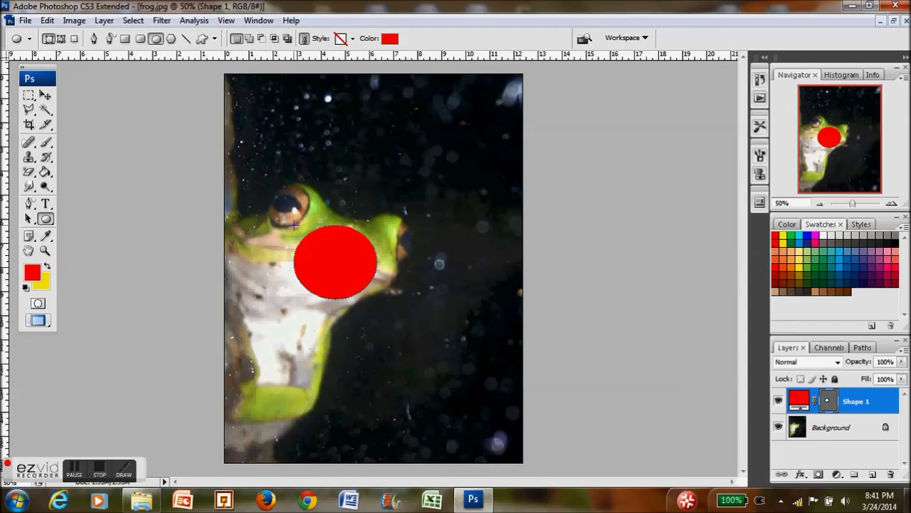
{"action": "left_click", "coordinate": [47, 266]}
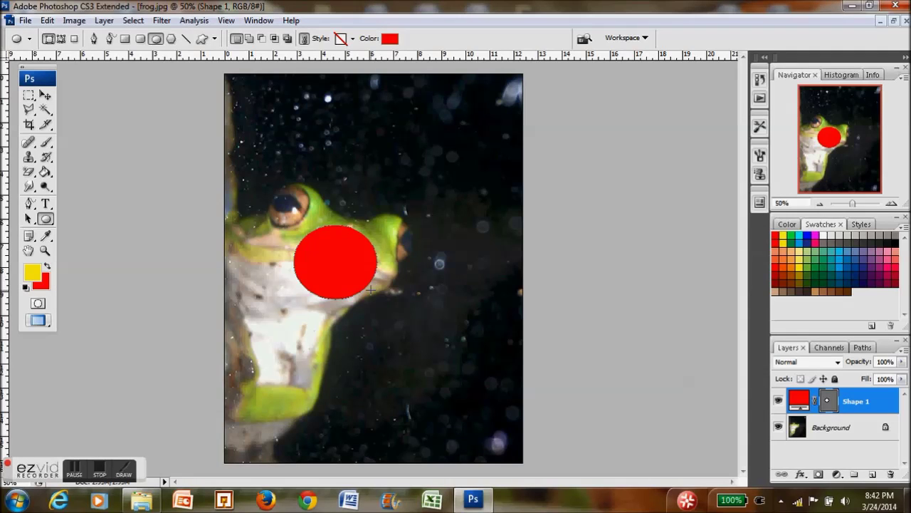
{"action": "key", "text": "ctrl+z"}
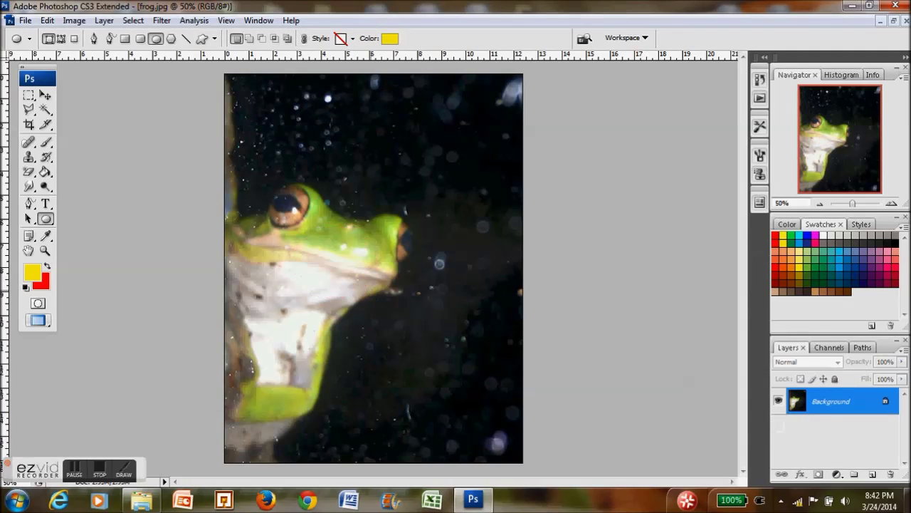
Step: Sample the green of the frog's head as the foreground colour, brush it over the white throat, and undo the stroke
{"action": "left_click", "coordinate": [46, 238]}
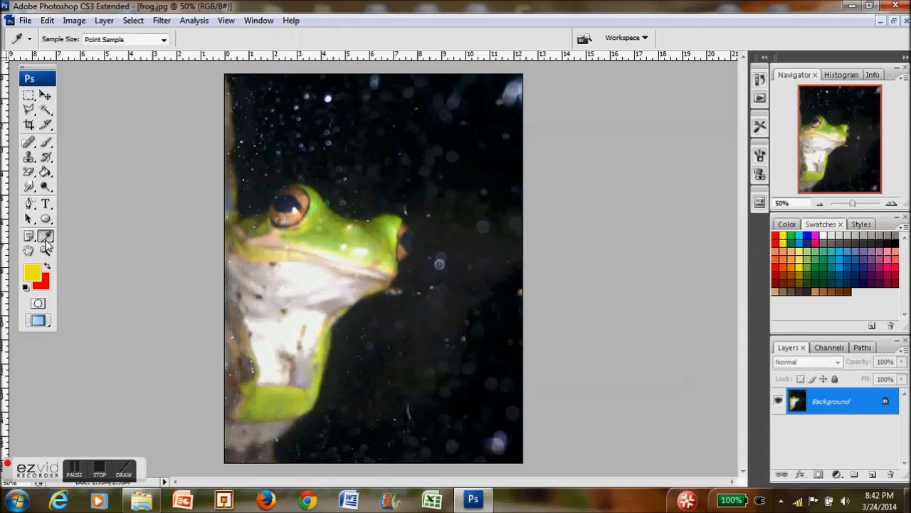
{"action": "left_click", "coordinate": [324, 198]}
{"action": "left_click", "coordinate": [47, 144]}
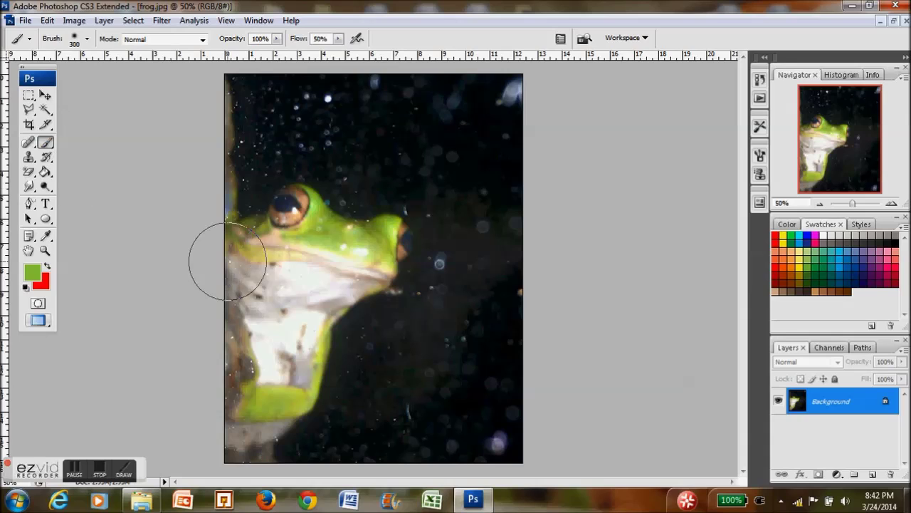
{"action": "mouse_move", "coordinate": [297, 298]}
{"action": "left_mouse_down"}
{"action": "mouse_move", "coordinate": [265, 319]}
{"action": "mouse_move", "coordinate": [276, 334]}
{"action": "mouse_move", "coordinate": [266, 341]}
{"action": "mouse_move", "coordinate": [280, 345]}
{"action": "mouse_move", "coordinate": [307, 316]}
{"action": "mouse_move", "coordinate": [275, 366]}
{"action": "left_mouse_up"}
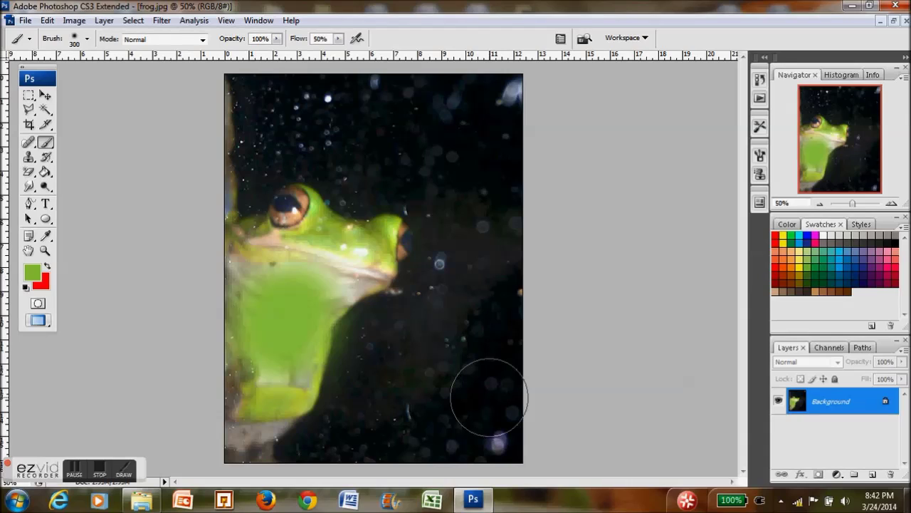
{"action": "key", "text": "ctrl+z"}
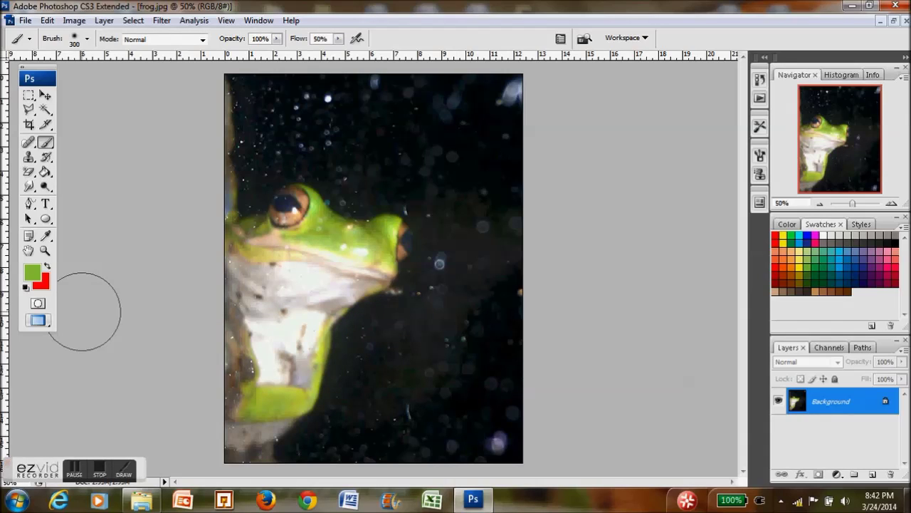
Step: Magnify the frog's face to 200% with the Zoom tool and bring back the undone green brush stroke on the throat
{"action": "left_click", "coordinate": [44, 250]}
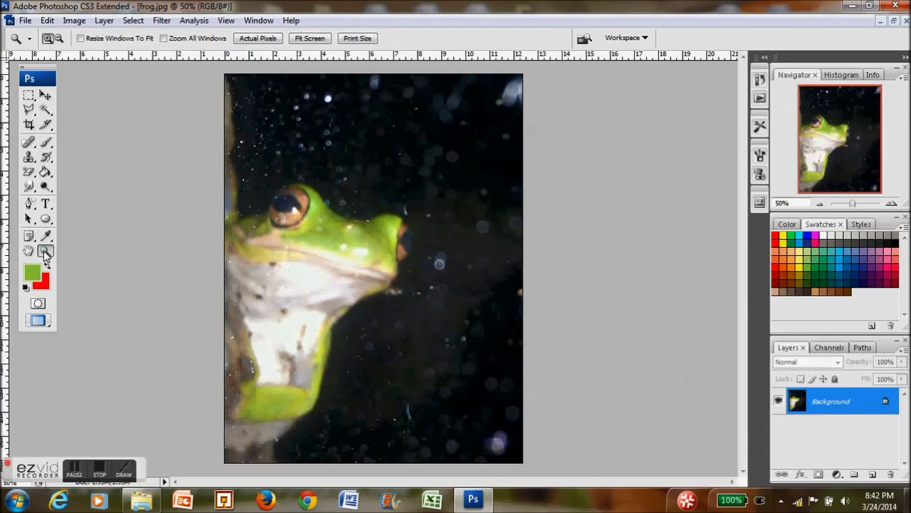
{"action": "left_click", "coordinate": [269, 260]}
{"action": "left_click", "coordinate": [269, 260]}
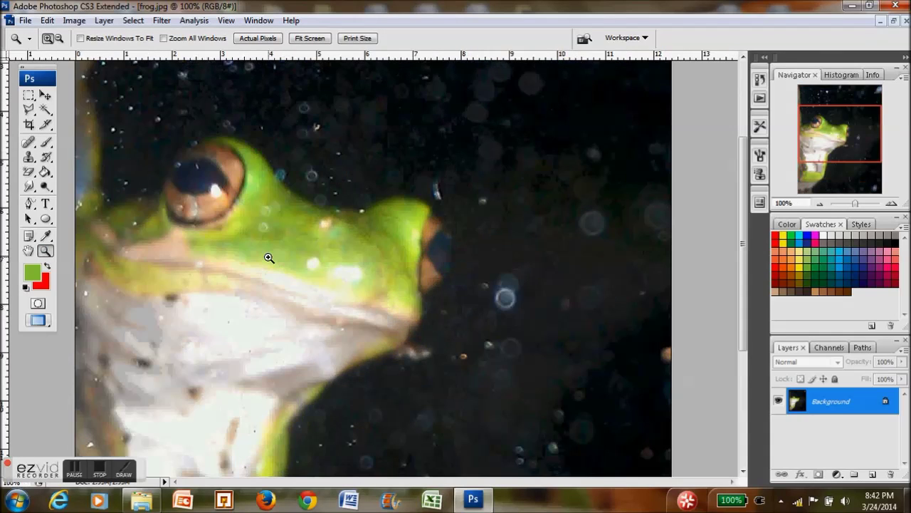
{"action": "left_click", "coordinate": [270, 259]}
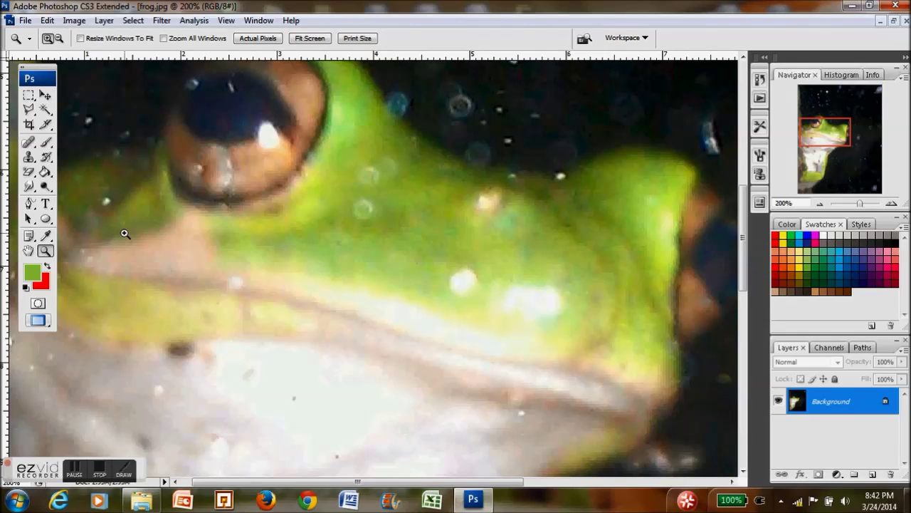
{"action": "key", "text": "ctrl+z"}
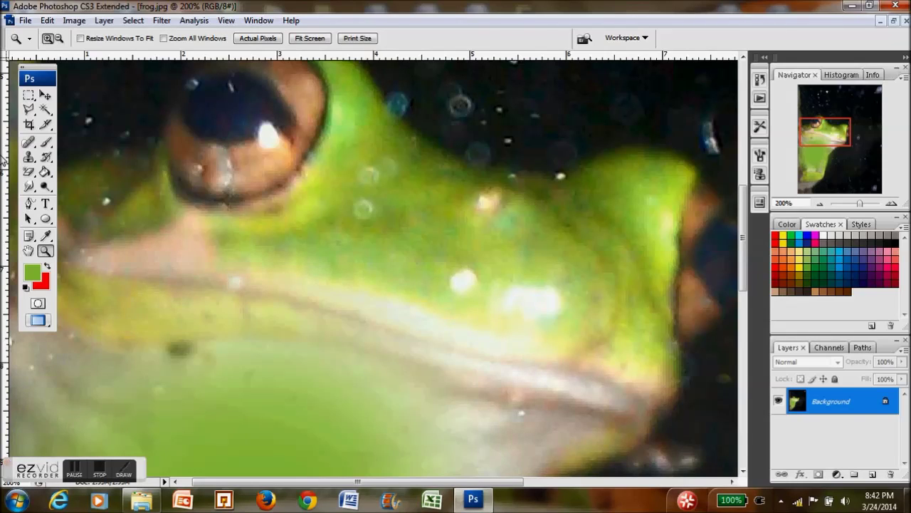